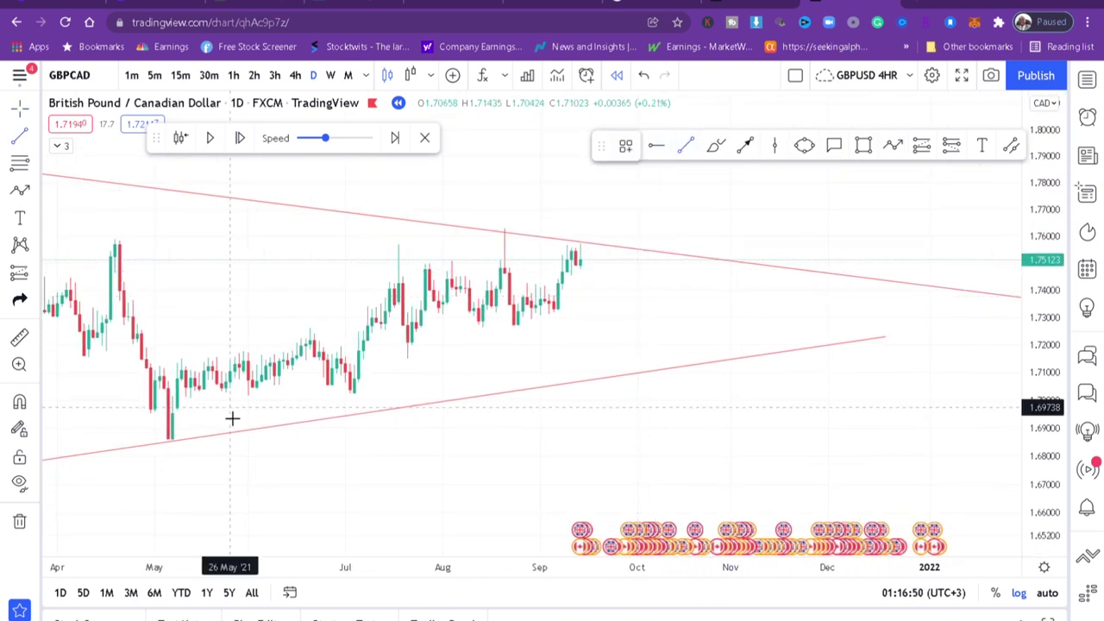
# - Draw a rising trendline from the May low out to mid-October
pyautogui.click(179, 452)
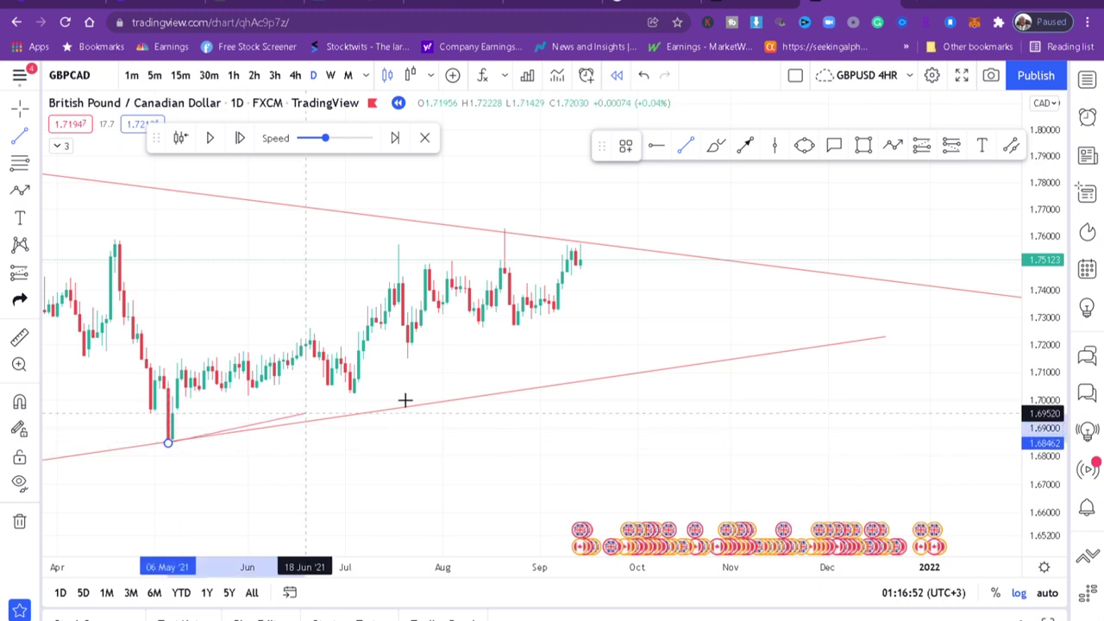
pyautogui.click(681, 307)
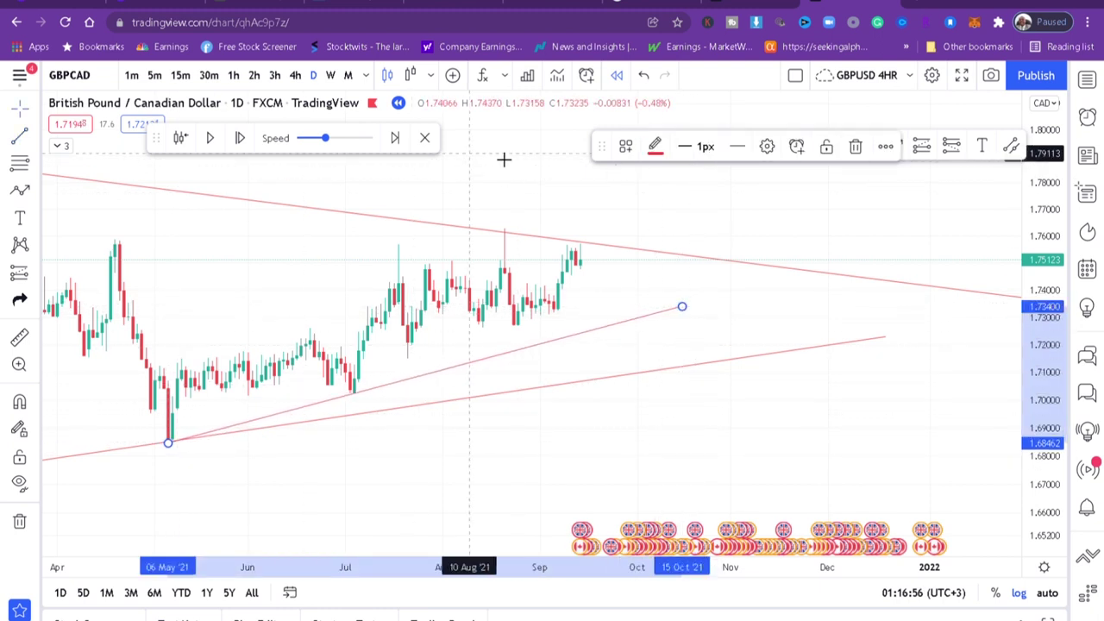
pyautogui.click(535, 165)
# - Draw a second rising trendline from the early-July low, then enlarge and recentre the candles
pyautogui.click(686, 146)
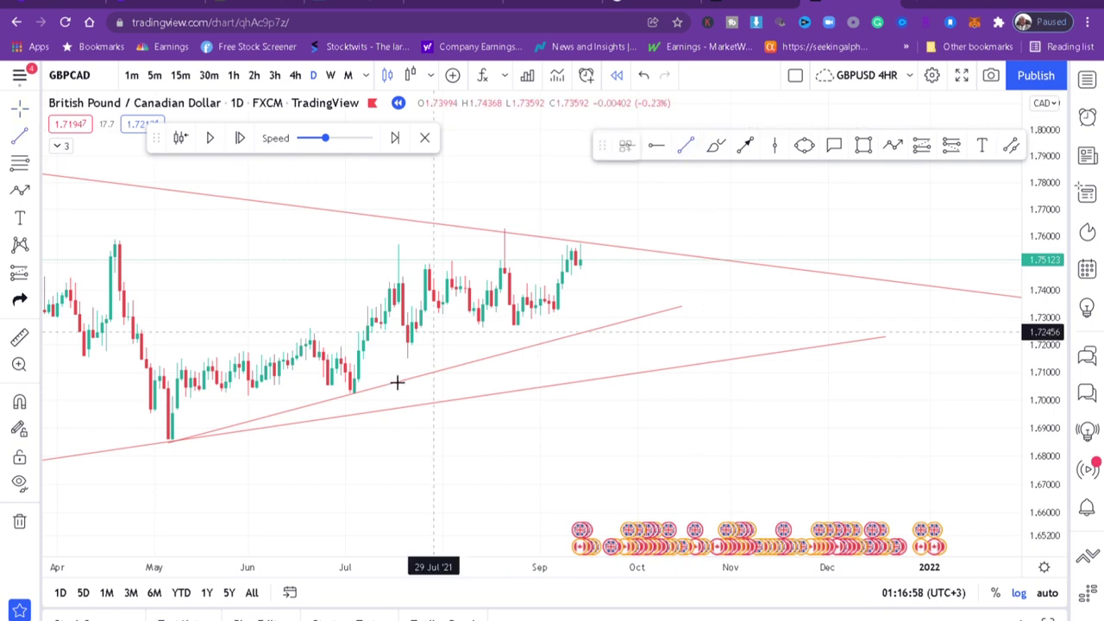
pyautogui.click(361, 402)
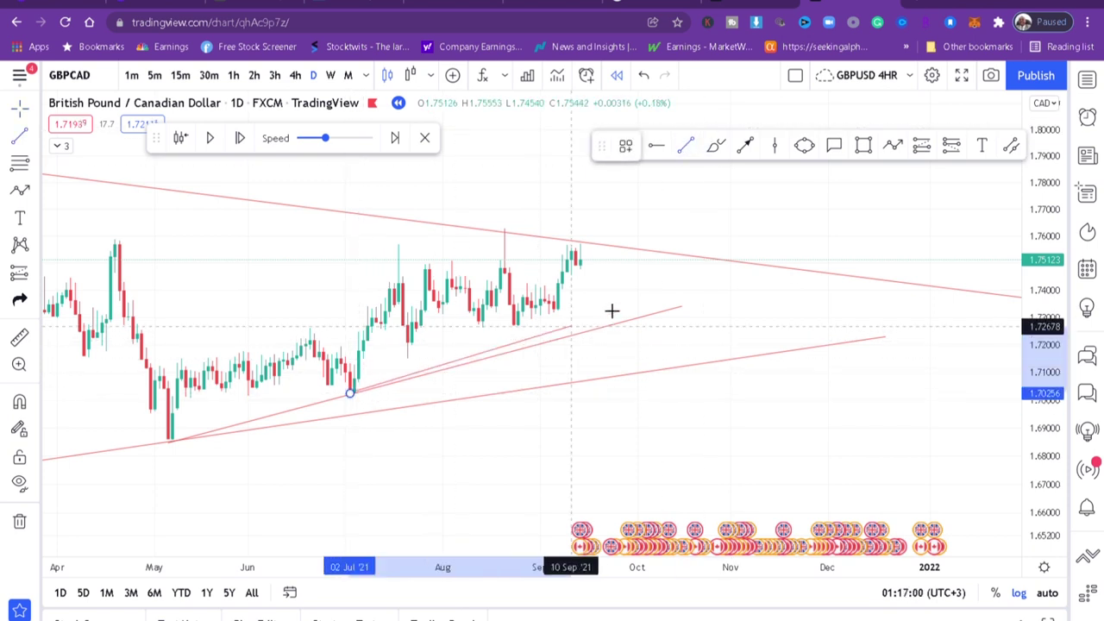
pyautogui.click(661, 276)
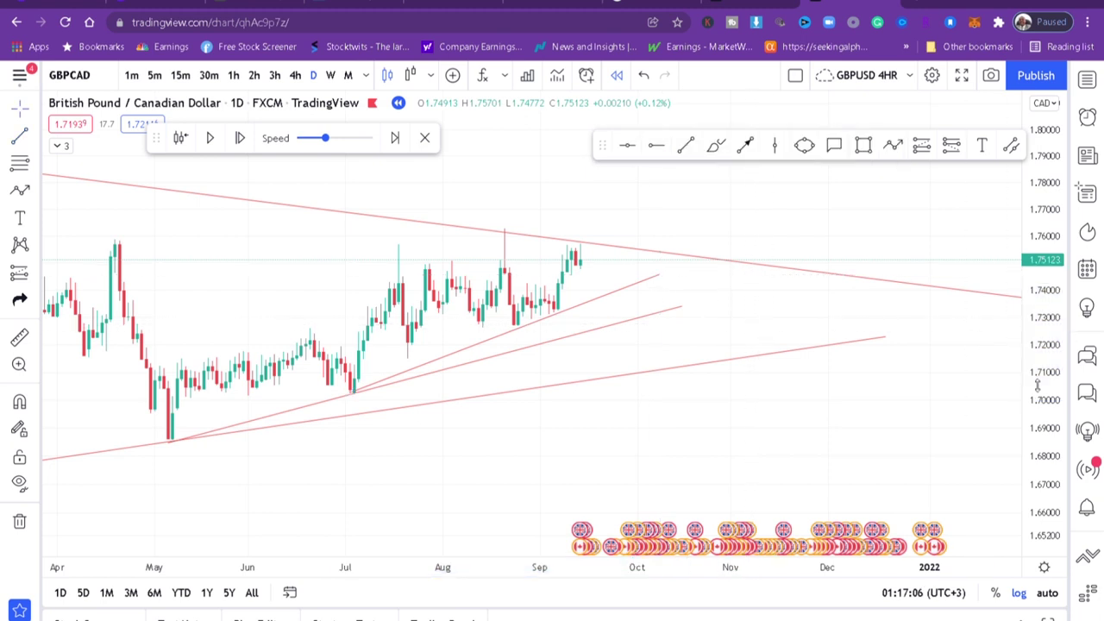
pyautogui.moveTo(1045, 397); pyautogui.dragTo(976, 242)
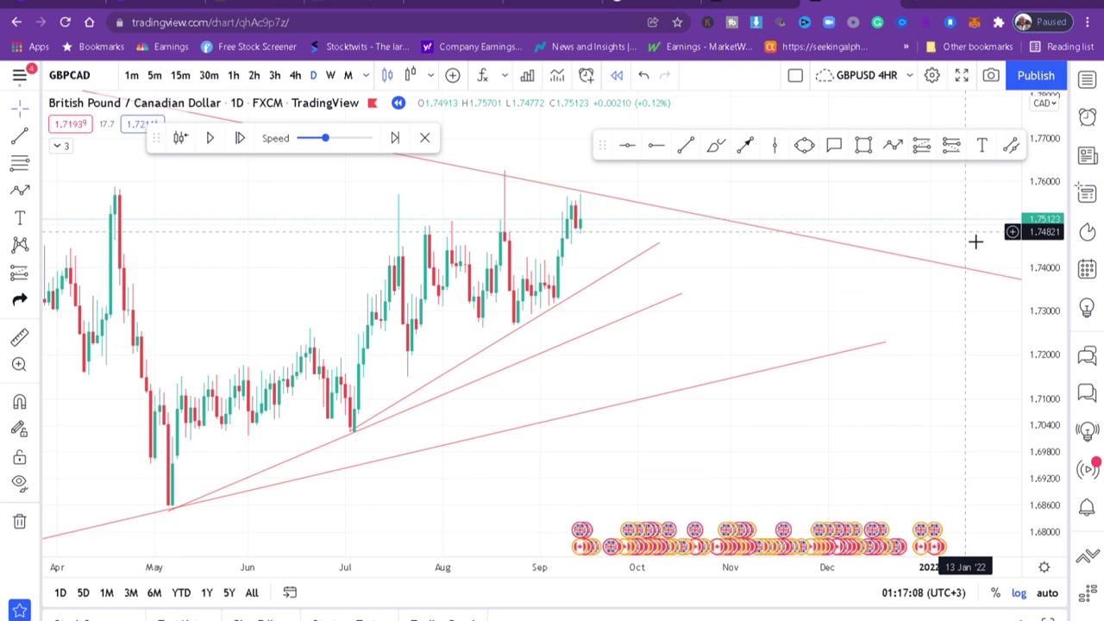
pyautogui.moveTo(855, 276); pyautogui.dragTo(758, 319)
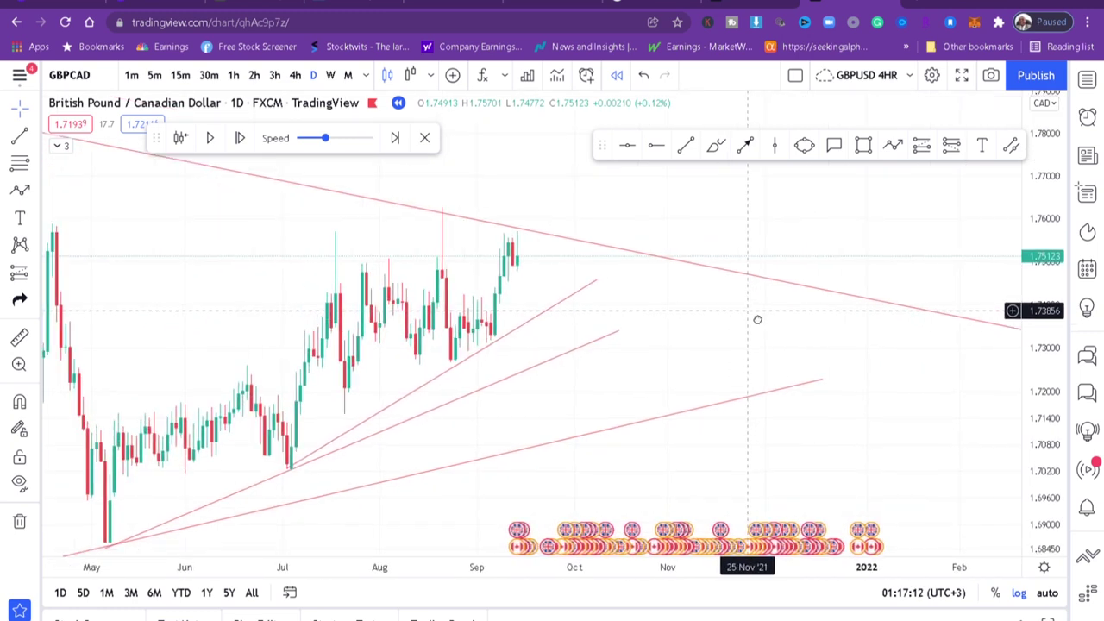
# - Switch GBPCAD to 4-hour candles and extend the middle trendline's right end
pyautogui.click(295, 75)
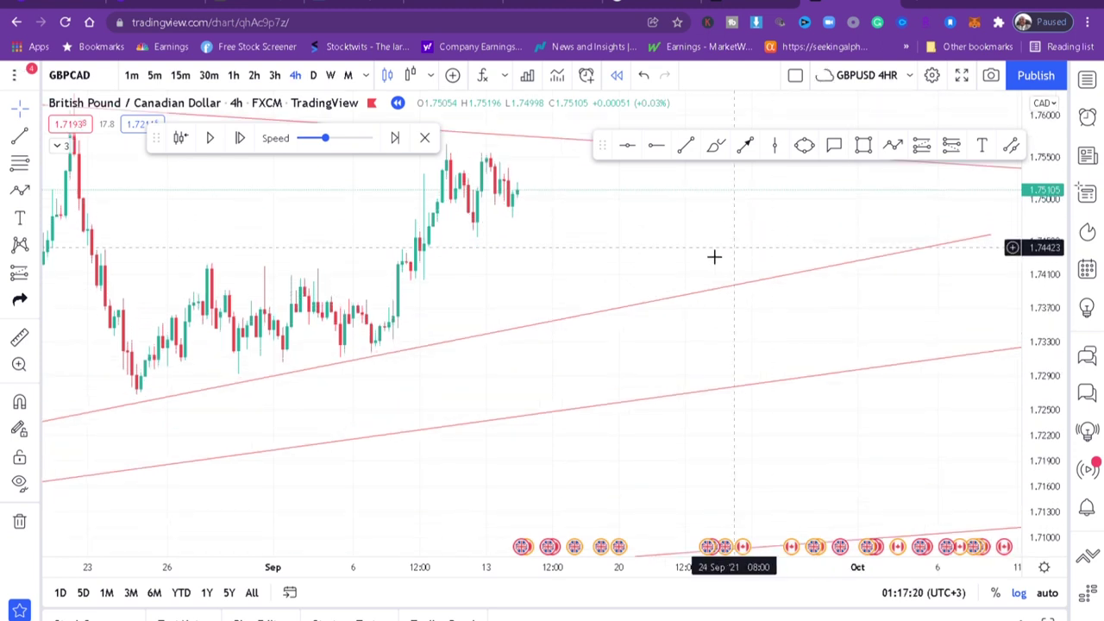
pyautogui.scroll(-5, 592, 340)
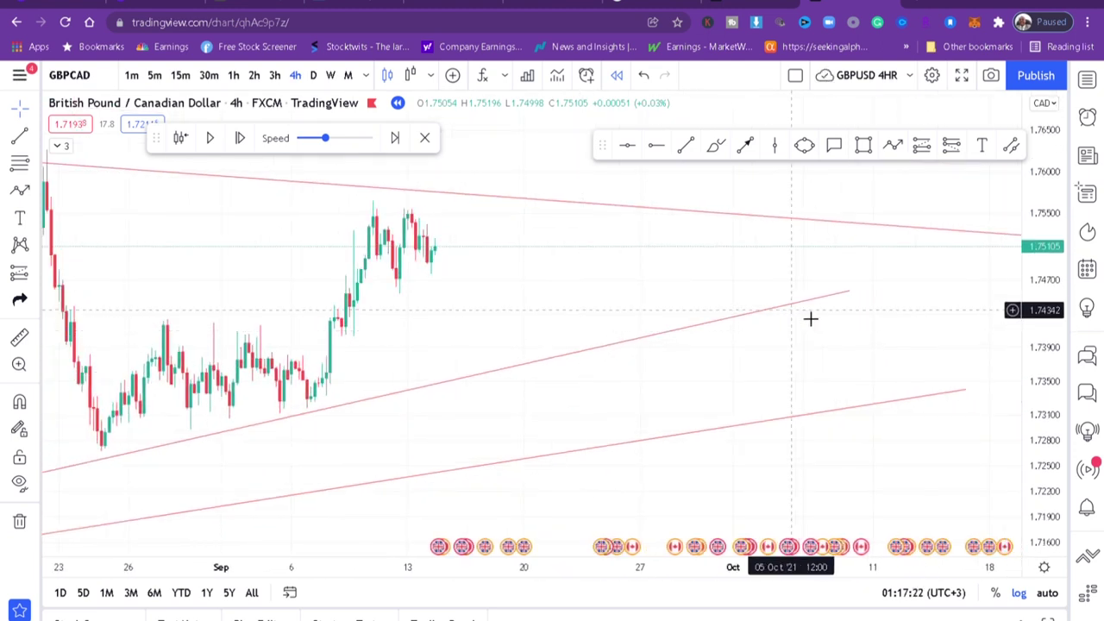
pyautogui.moveTo(849, 291); pyautogui.dragTo(860, 280)
pyautogui.click(613, 284)
pyautogui.moveTo(613, 284); pyautogui.dragTo(751, 306)
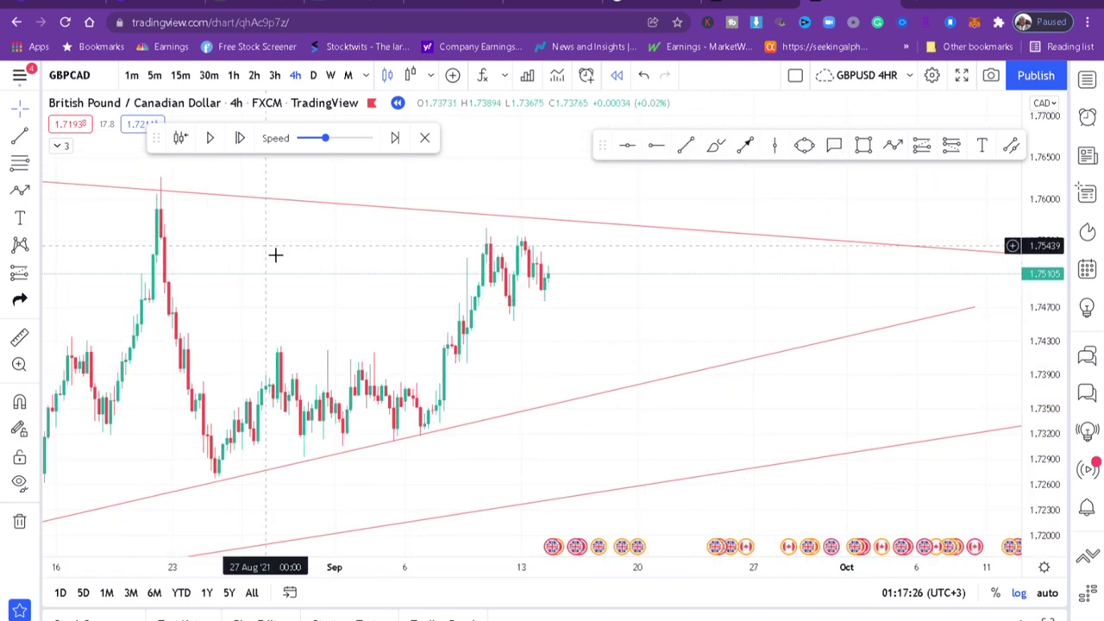
# - Zoom out to later months and extend the falling upper trendline's right end
pyautogui.scroll(-5, 592, 268)
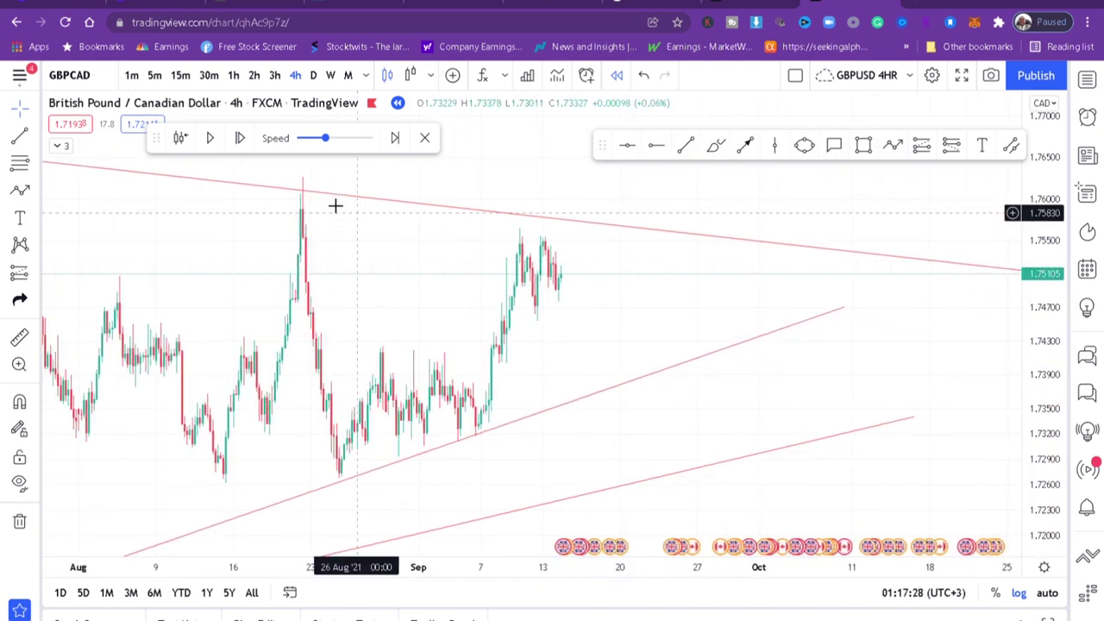
pyautogui.scroll(-1, 722, 310)
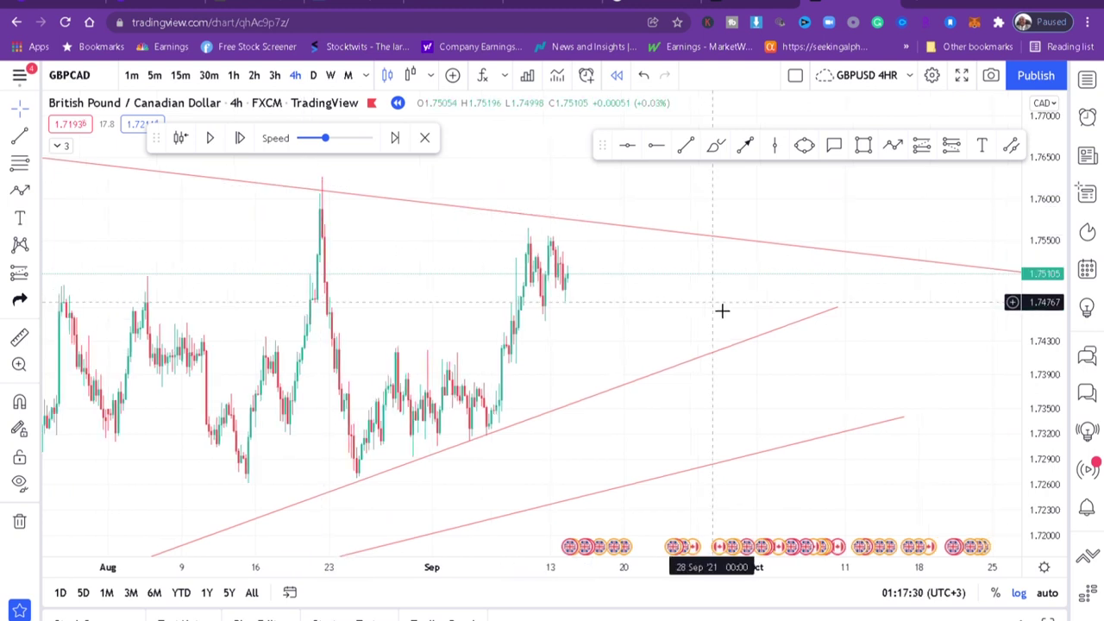
pyautogui.scroll(-2, 722, 311)
pyautogui.moveTo(892, 328); pyautogui.dragTo(560, 391)
pyautogui.scroll(-4, 561, 391)
pyautogui.scroll(-3, 561, 390)
pyautogui.moveTo(508, 364); pyautogui.dragTo(386, 345)
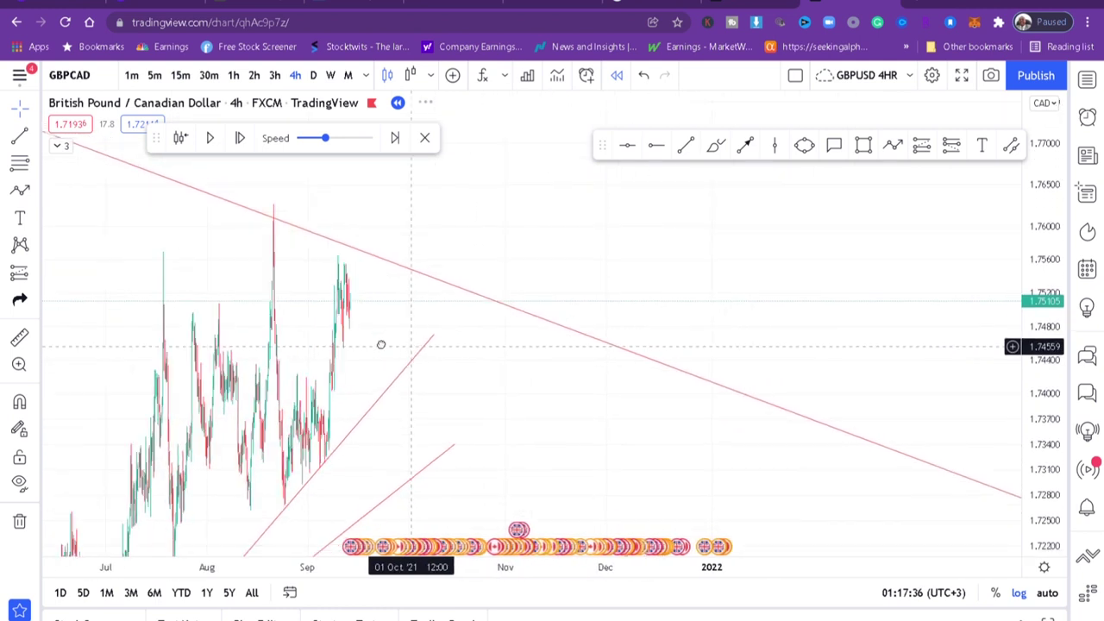
pyautogui.scroll(-4, 378, 341)
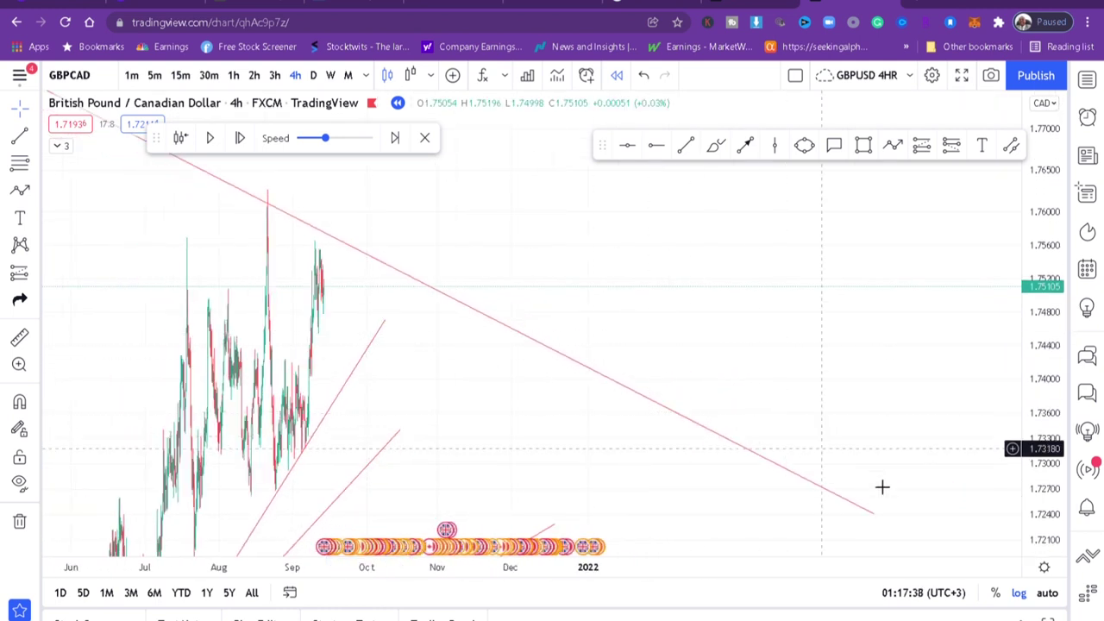
pyautogui.moveTo(874, 515); pyautogui.dragTo(852, 489)
pyautogui.moveTo(426, 405); pyautogui.dragTo(791, 409)
pyautogui.scroll(5, 791, 408)
pyautogui.scroll(6, 791, 409)
pyautogui.scroll(4, 791, 409)
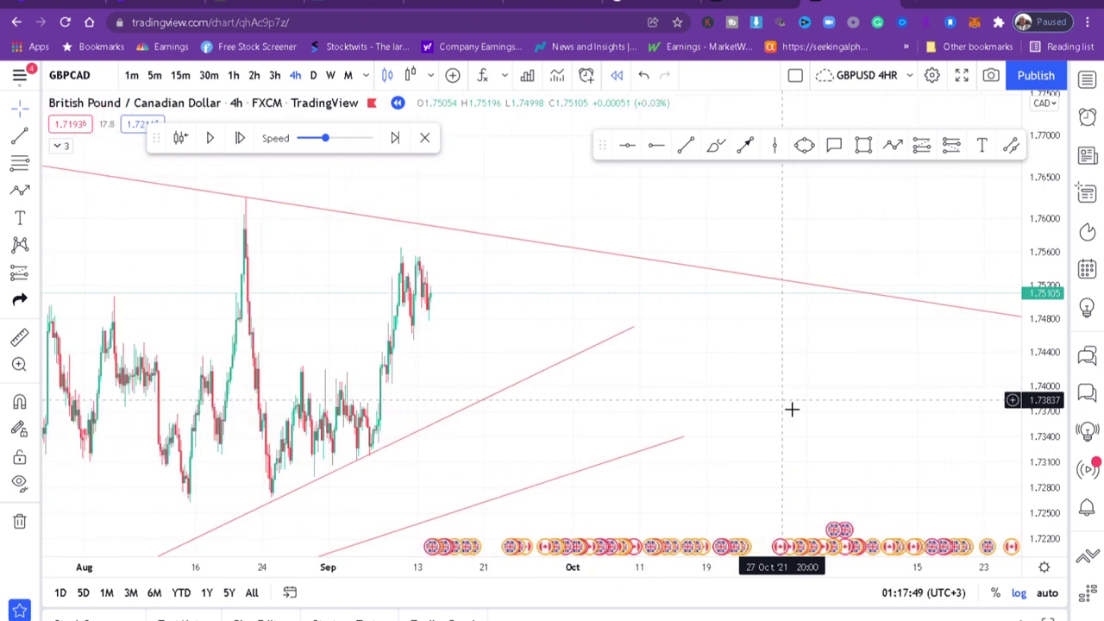
# - Draw a falling trendline from the August peak past the September highs
pyautogui.click(685, 146)
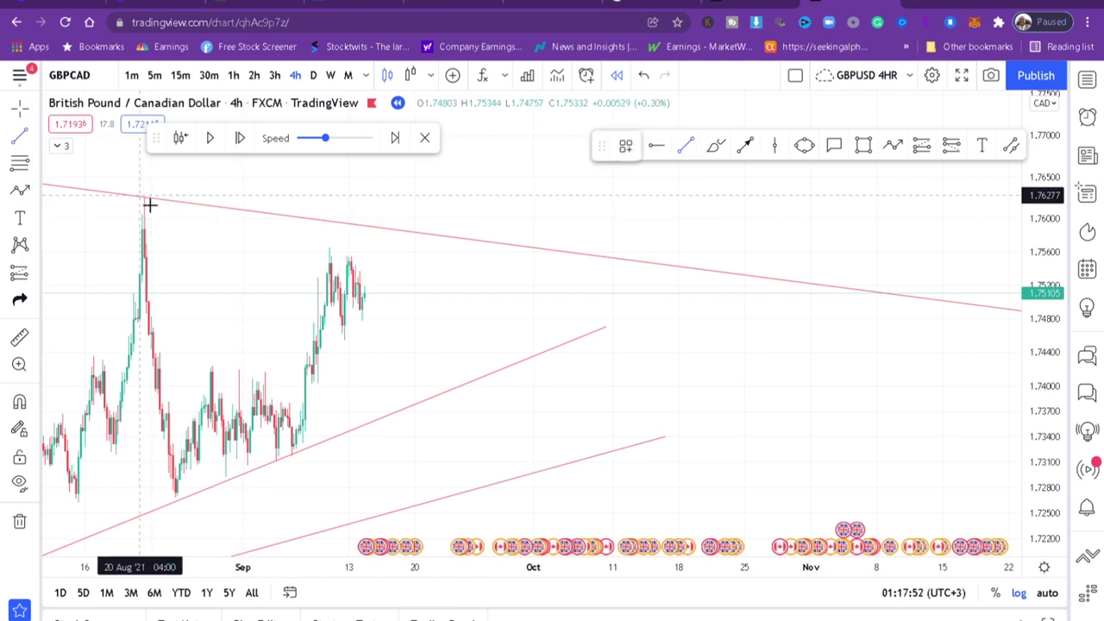
pyautogui.click(146, 202)
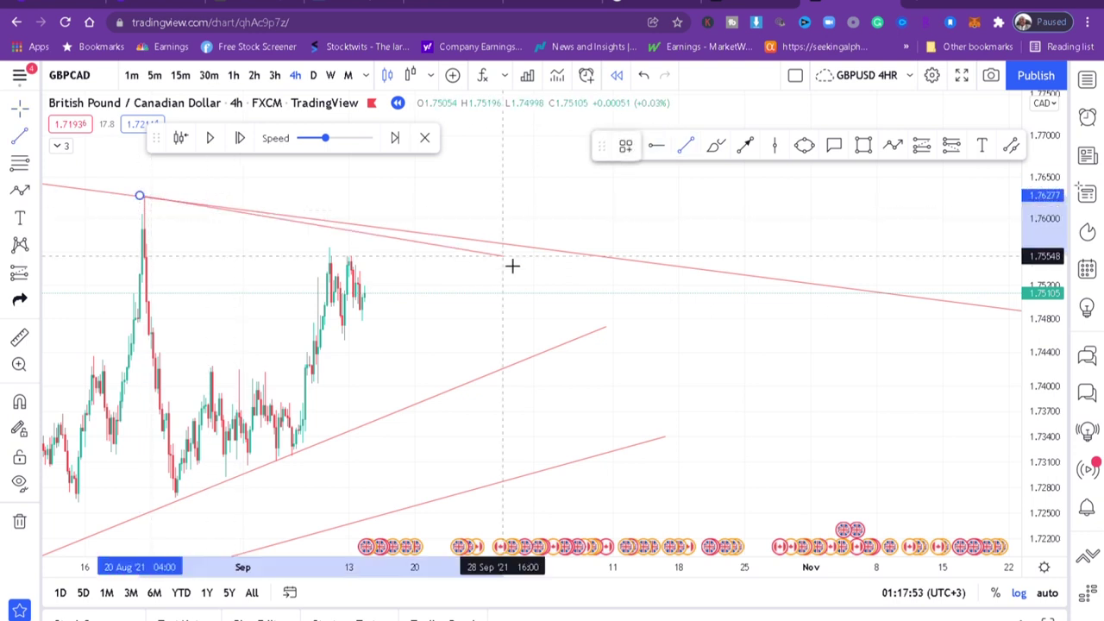
pyautogui.click(567, 308)
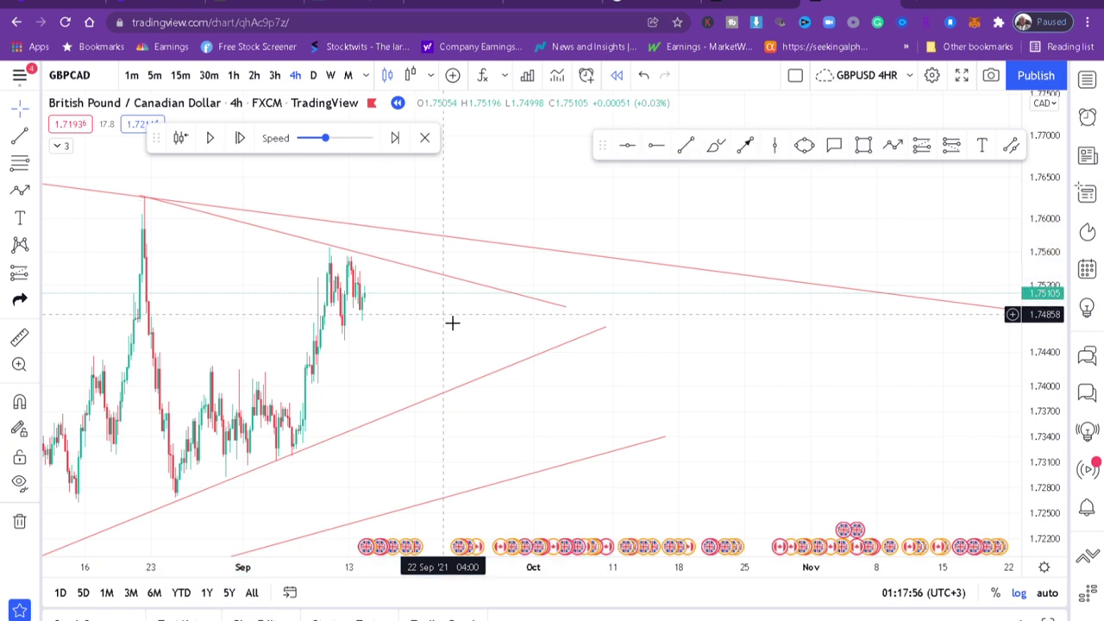
pyautogui.moveTo(452, 323); pyautogui.dragTo(606, 342)
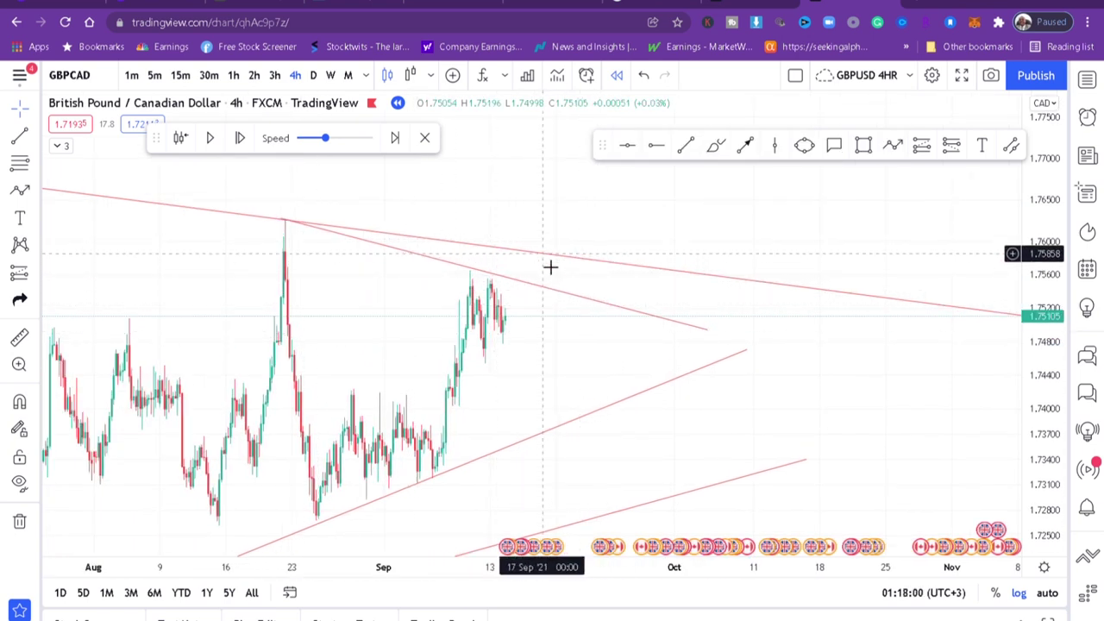
# - Sketch a purple circle and wave with the Brush, then undo the strokes
pyautogui.click(714, 147)
pyautogui.moveTo(572, 237)
pyautogui.mouseDown()
pyautogui.moveTo(540, 247)
pyautogui.moveTo(572, 246)
pyautogui.mouseUp()
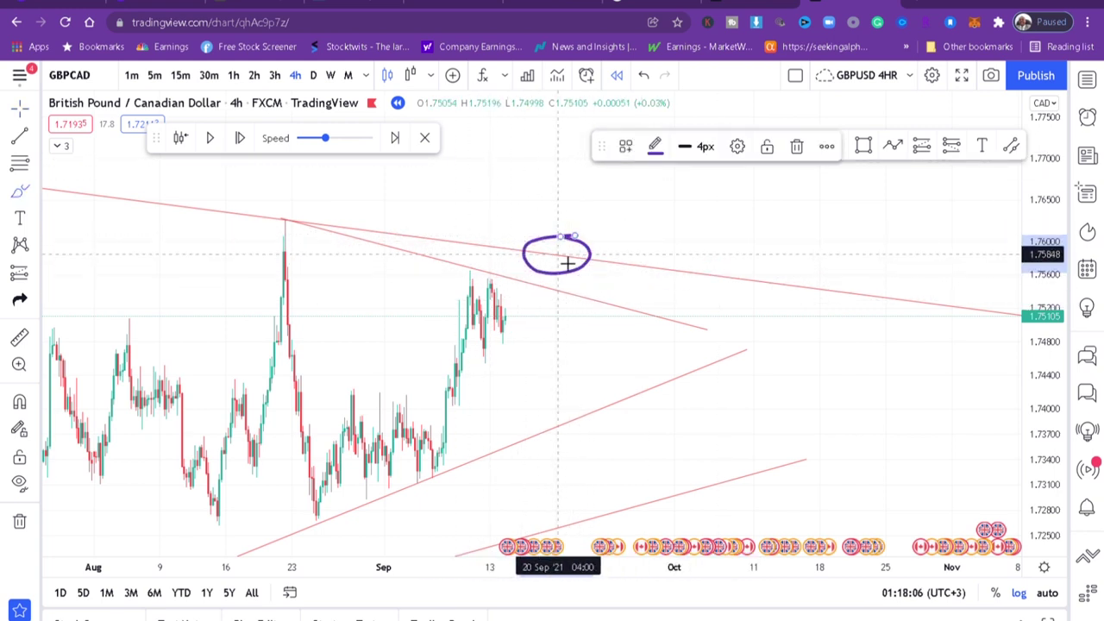
pyautogui.moveTo(515, 333)
pyautogui.mouseDown()
pyautogui.moveTo(519, 302)
pyautogui.moveTo(535, 291)
pyautogui.moveTo(552, 331)
pyautogui.moveTo(557, 296)
pyautogui.moveTo(569, 316)
pyautogui.moveTo(585, 307)
pyautogui.moveTo(601, 333)
pyautogui.moveTo(618, 319)
pyautogui.moveTo(644, 328)
pyautogui.mouseUp()
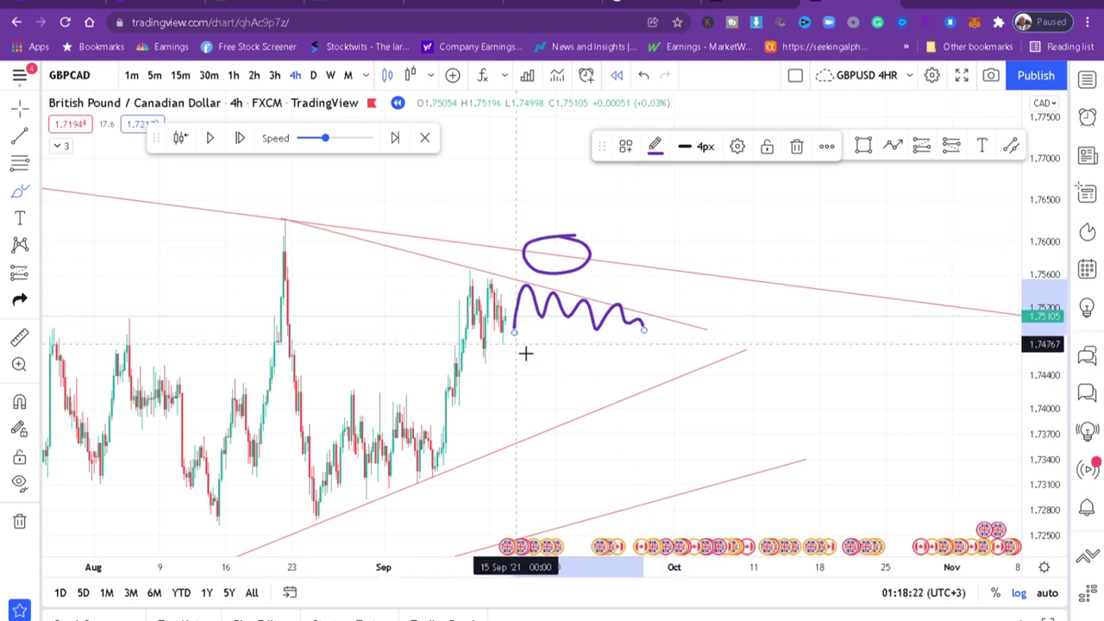
pyautogui.click(643, 77)
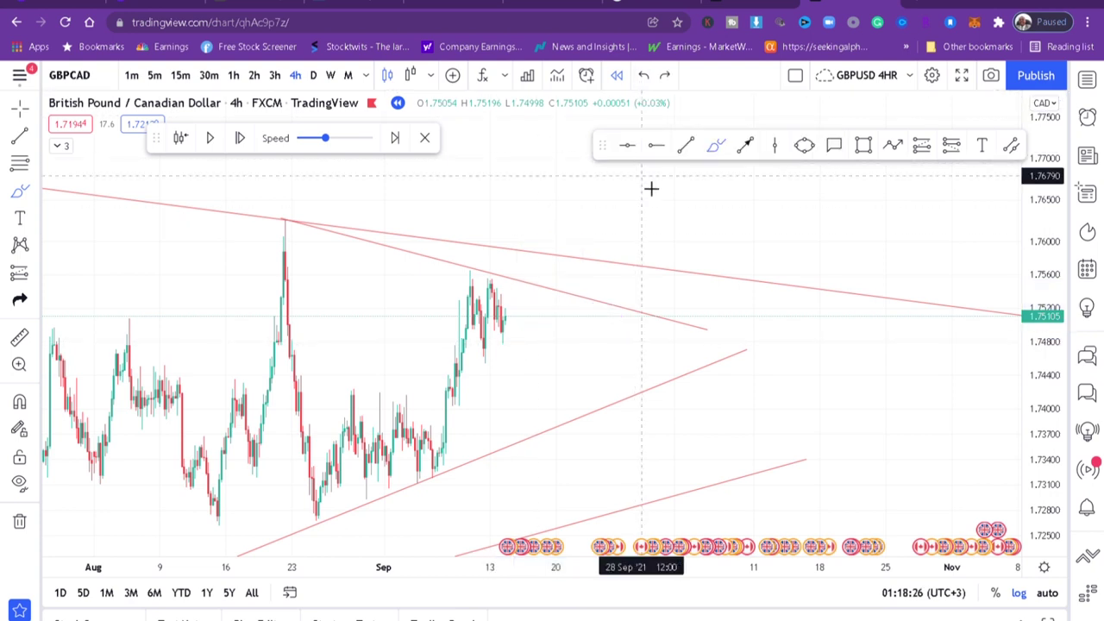
# - Place a horizontal ray at 1.76442 and then delete it
pyautogui.click(655, 146)
pyautogui.click(671, 207)
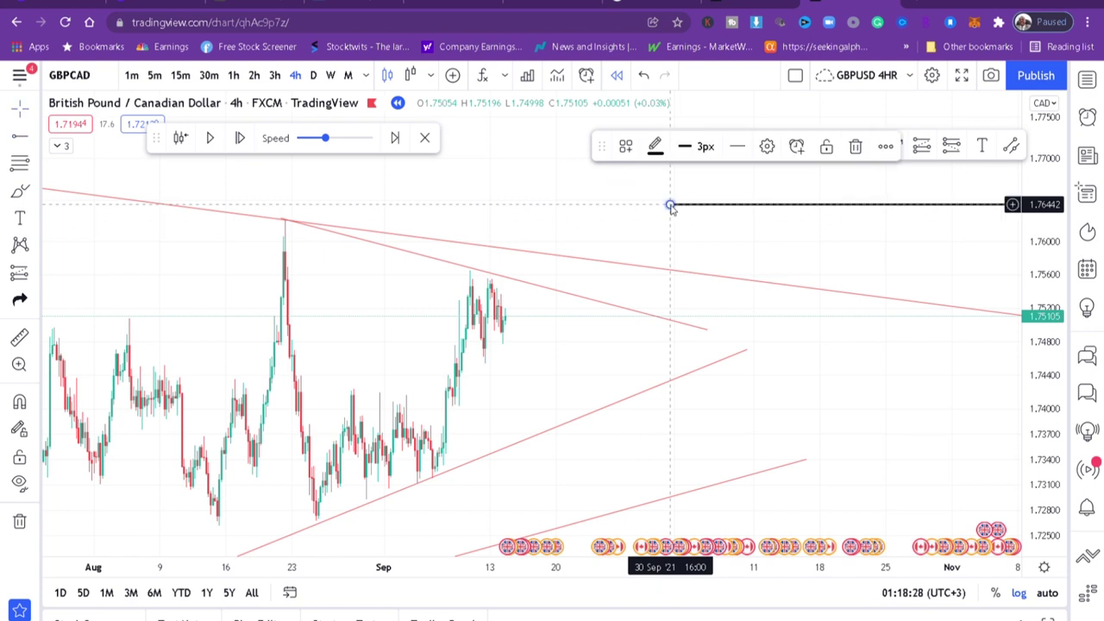
pyautogui.click(856, 148)
# - Draw a steep rising trendline from the early-September low to near the latest highs
pyautogui.click(686, 148)
pyautogui.click(432, 474)
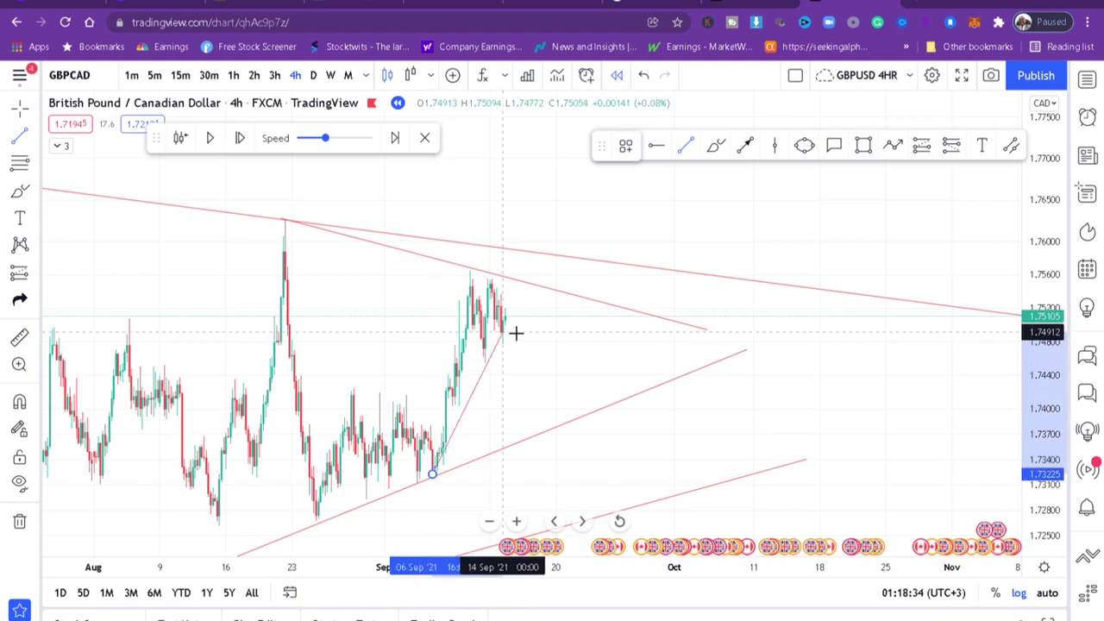
pyautogui.click(534, 294)
pyautogui.moveTo(534, 294); pyautogui.dragTo(512, 306)
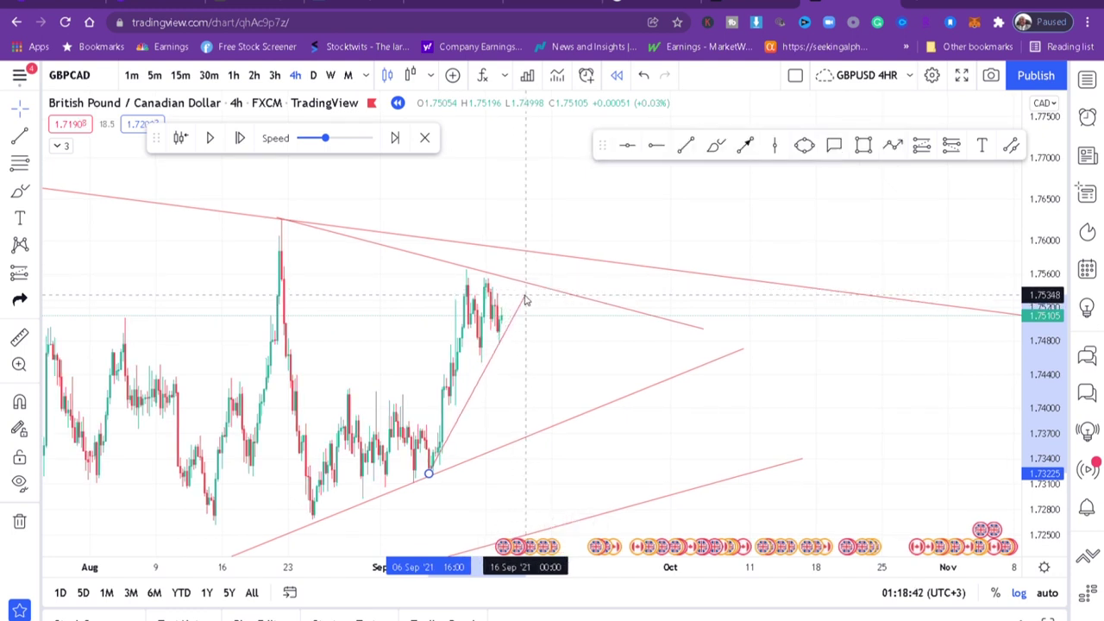
pyautogui.click(526, 300)
pyautogui.moveTo(562, 320); pyautogui.dragTo(629, 288)
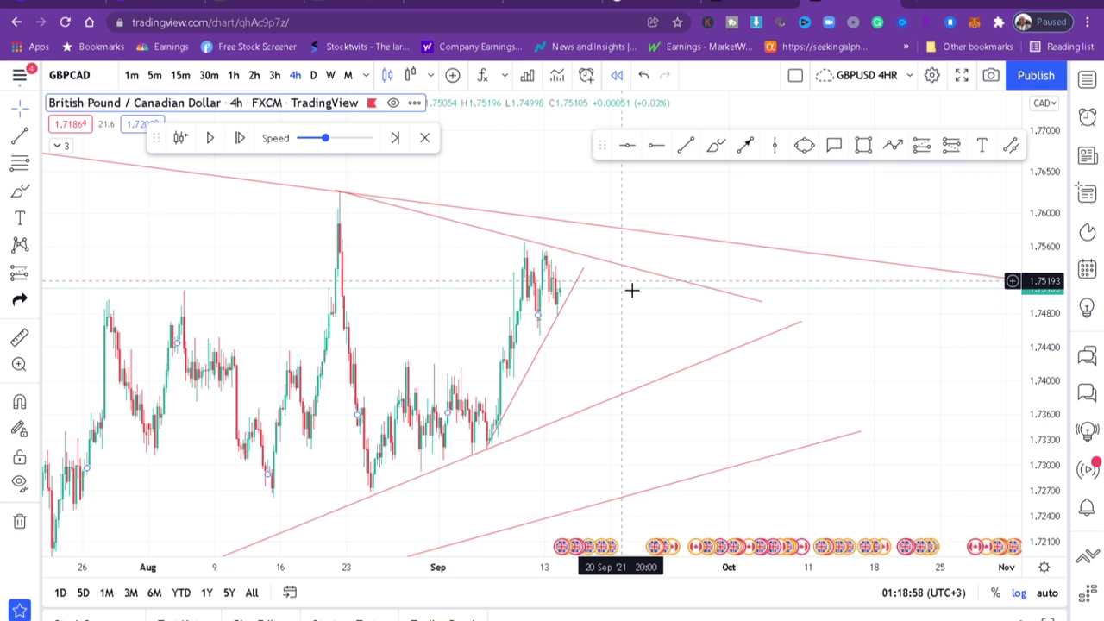
pyautogui.moveTo(592, 382)
pyautogui.mouseDown()
pyautogui.moveTo(834, 520)
pyautogui.moveTo(665, 595)
pyautogui.moveTo(578, 552)
pyautogui.moveTo(658, 348)
pyautogui.moveTo(727, 240)
pyautogui.moveTo(667, 360)
pyautogui.moveTo(606, 397)
pyautogui.mouseUp()
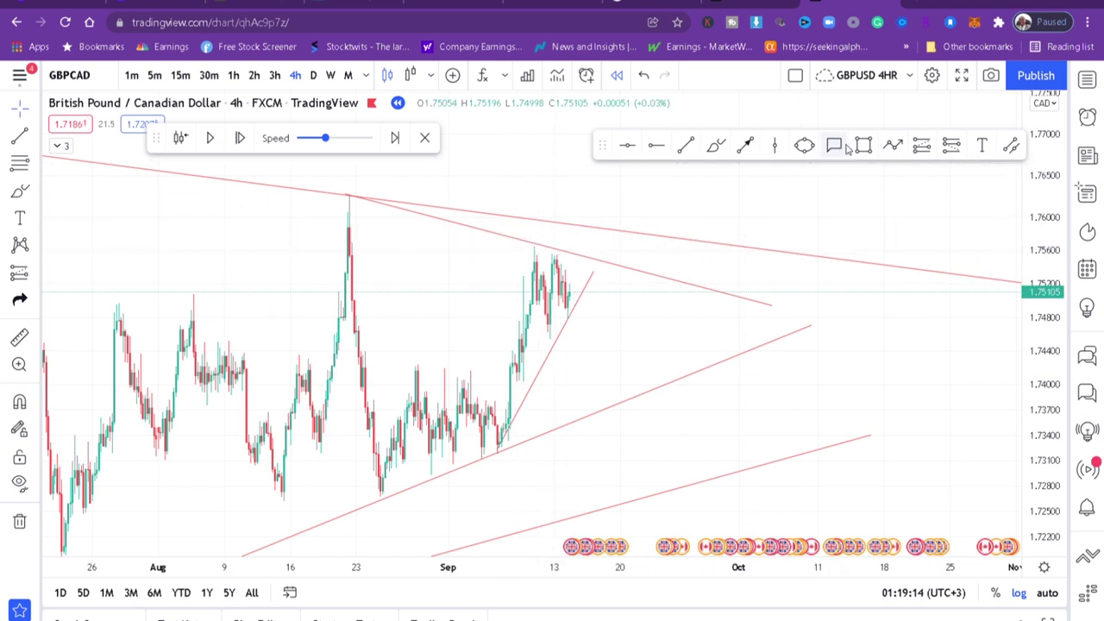
# - Draw a small green-filled rectangle over the recent highs
pyautogui.click(864, 146)
pyautogui.click(575, 268)
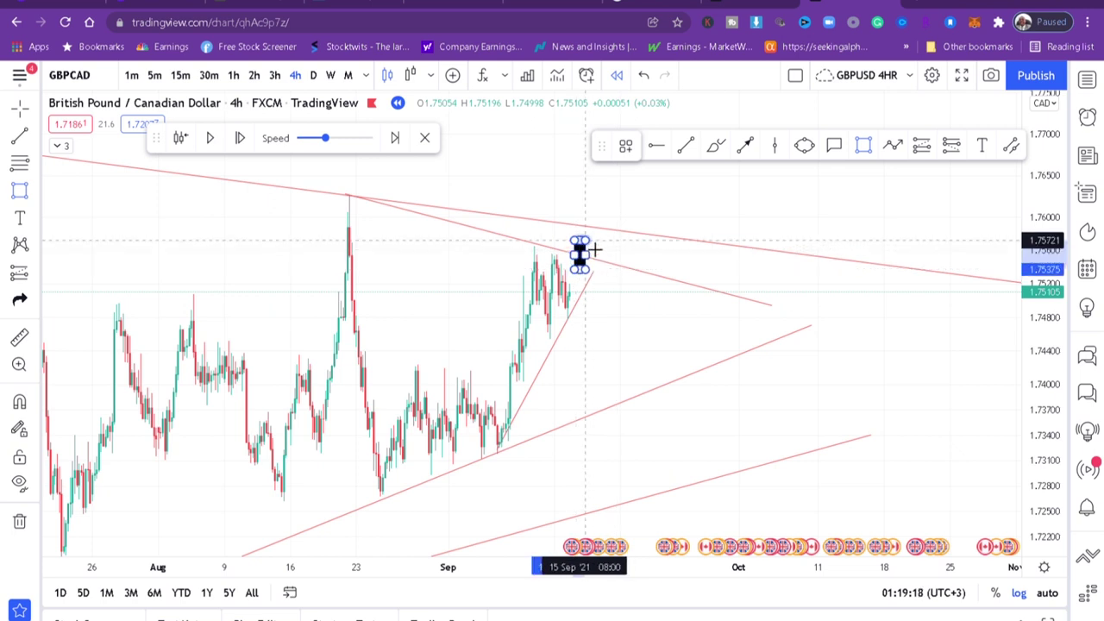
pyautogui.click(593, 250)
pyautogui.click(687, 148)
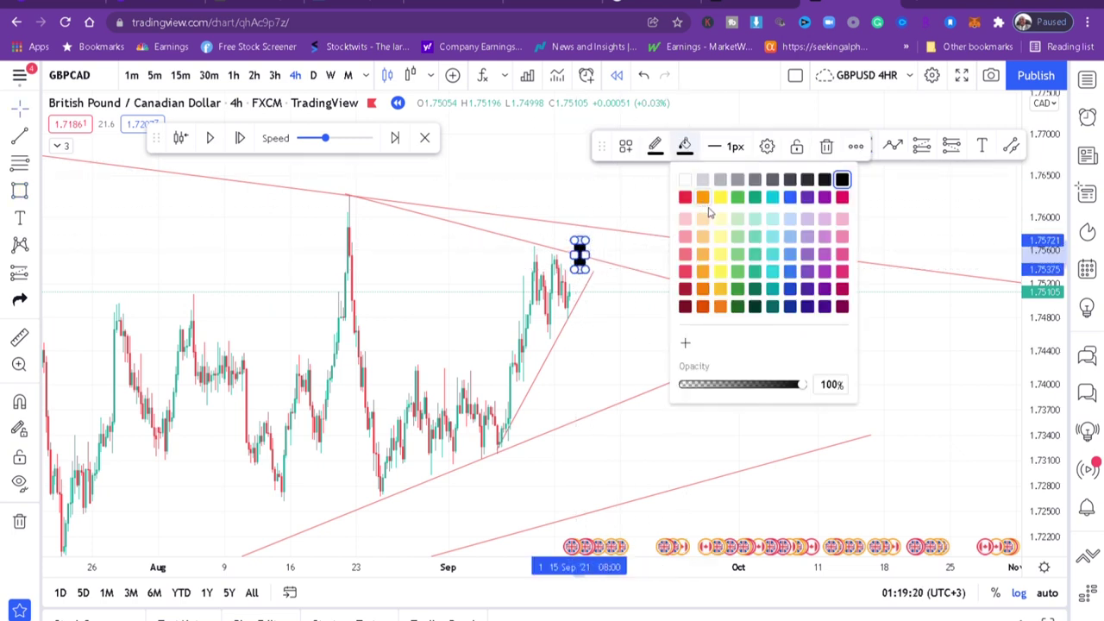
pyautogui.click(737, 197)
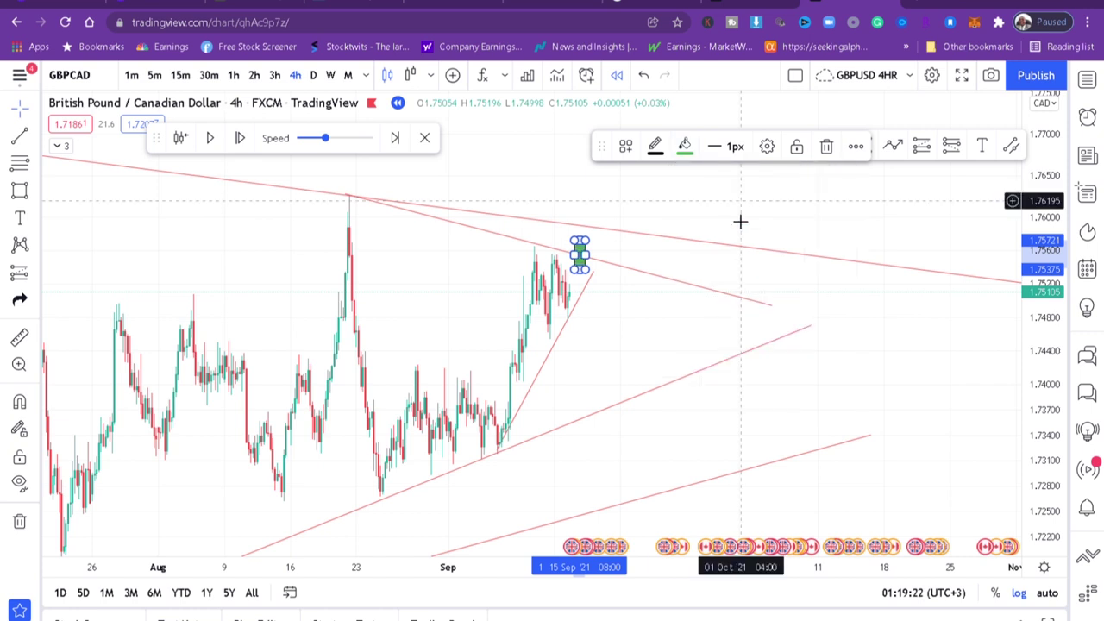
pyautogui.click(702, 256)
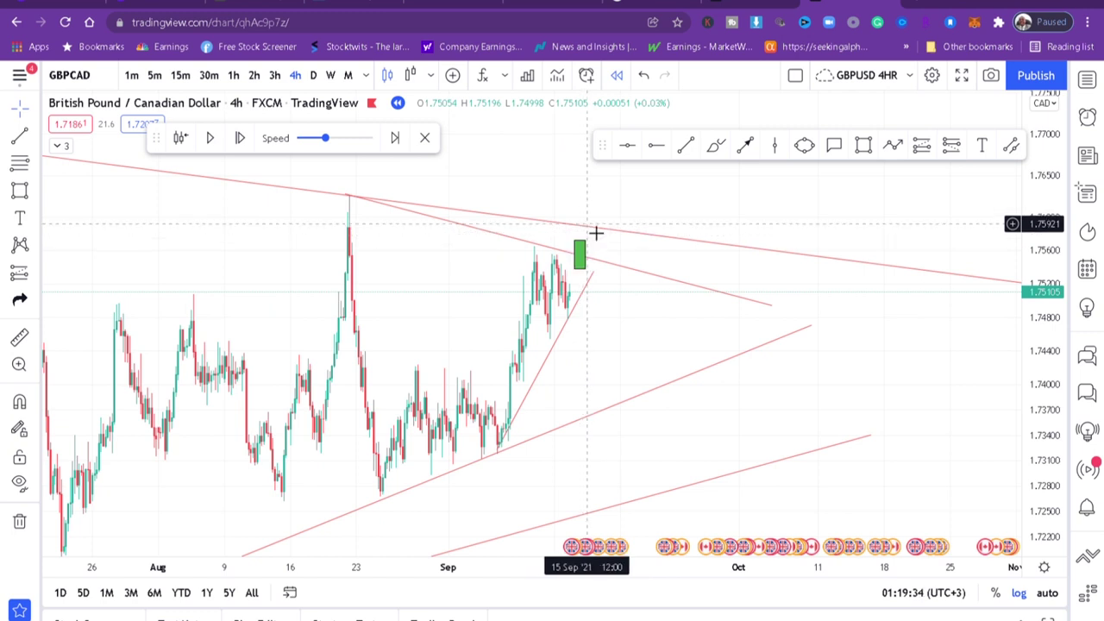
# - Stretch the green bar down to about 1.7485 and change its fill to red
pyautogui.click(585, 258)
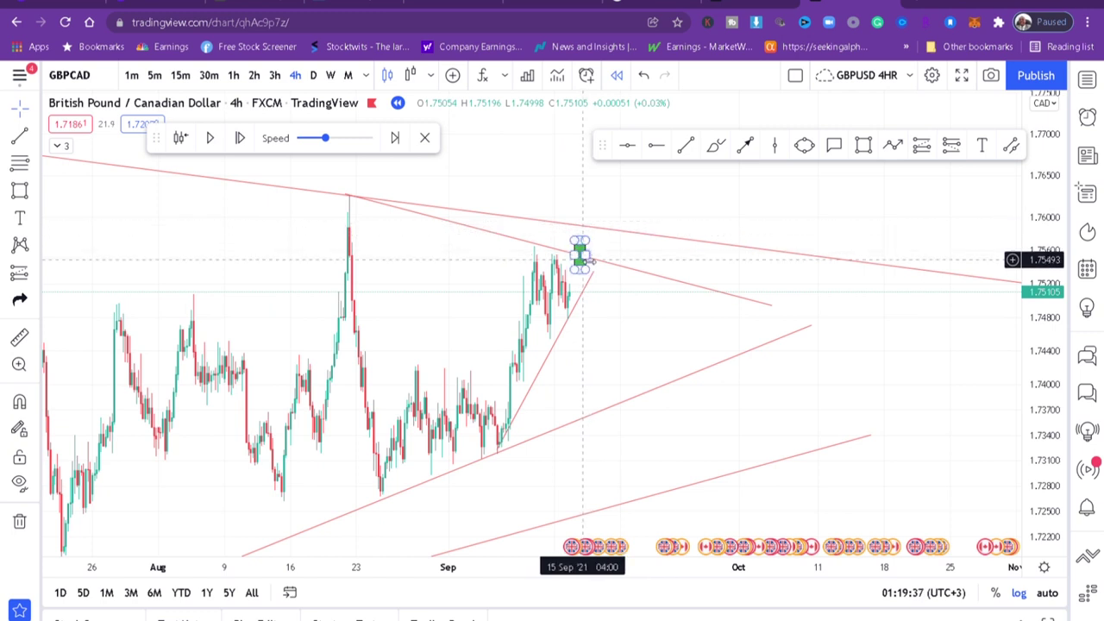
pyautogui.moveTo(583, 272); pyautogui.dragTo(586, 318)
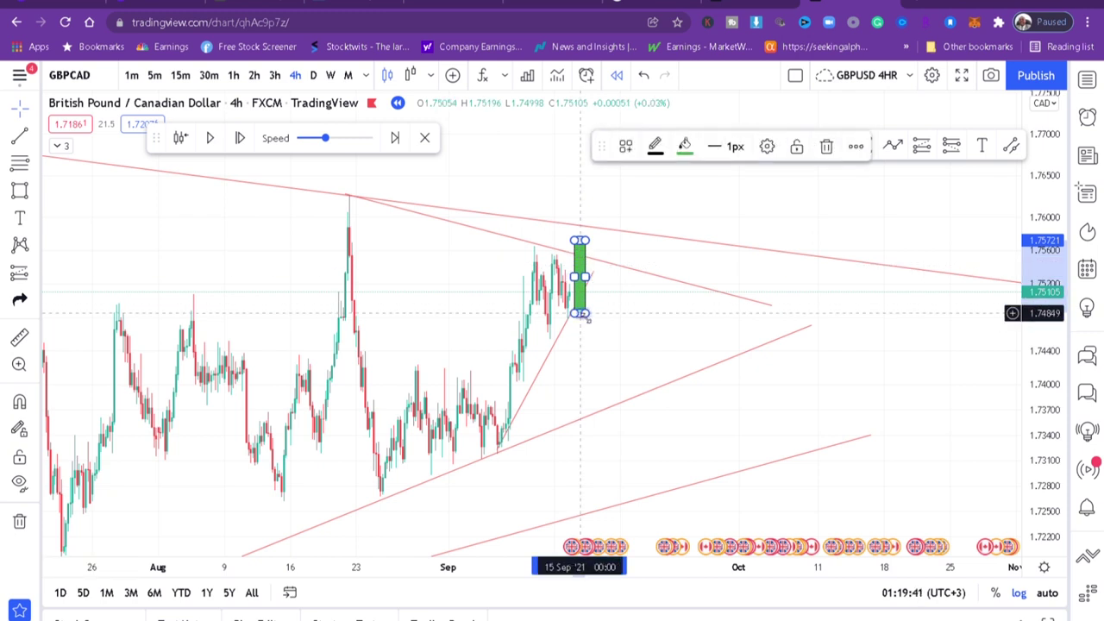
pyautogui.click(694, 147)
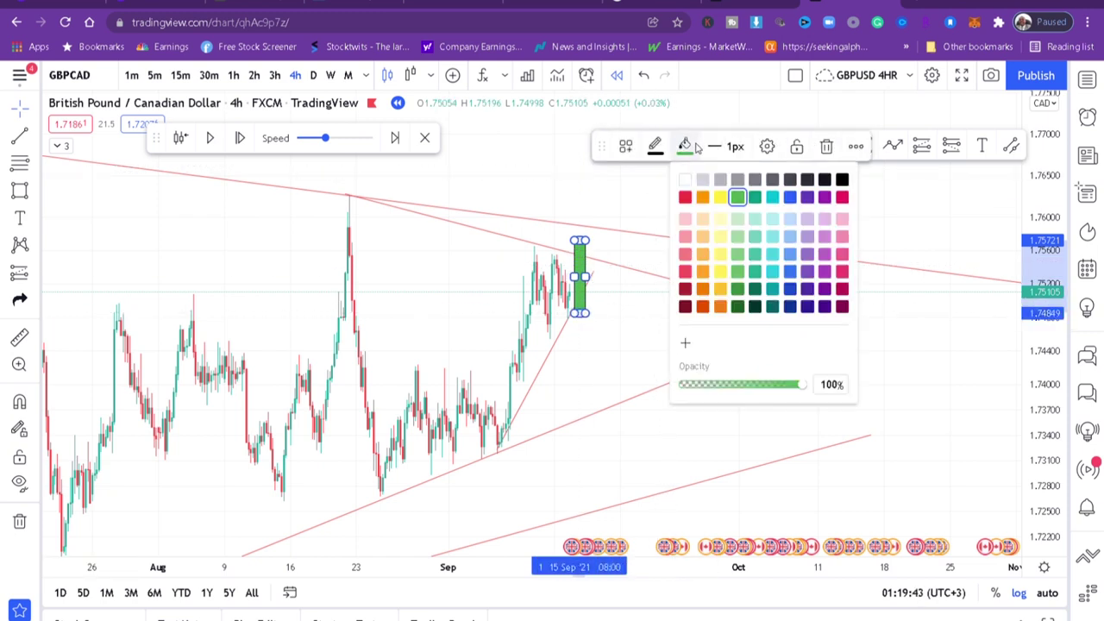
pyautogui.click(685, 200)
pyautogui.click(616, 340)
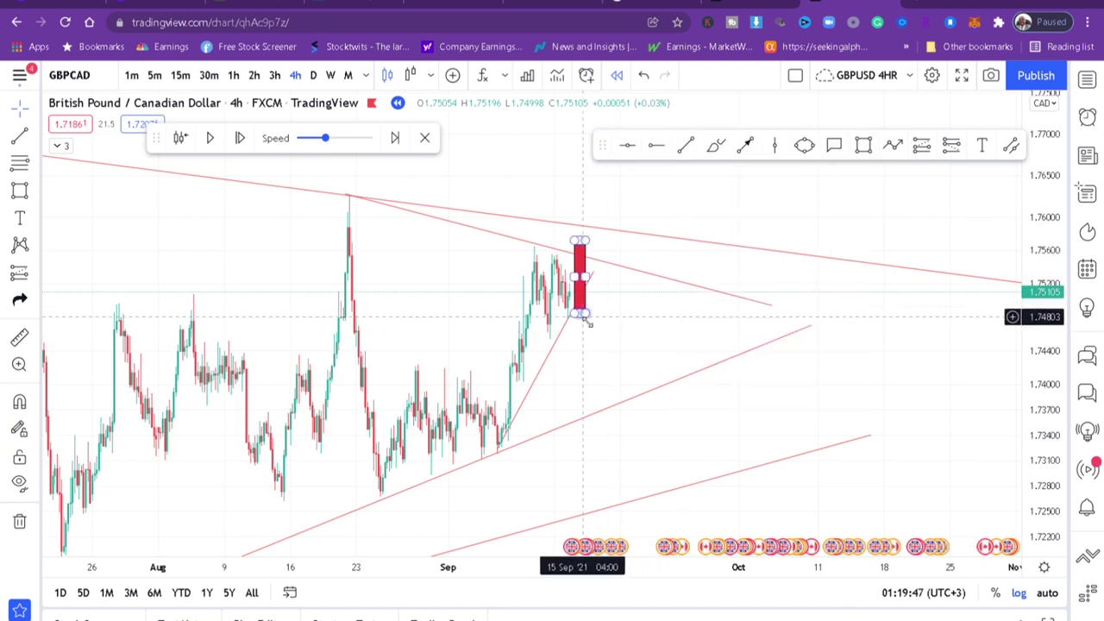
# - Brush a purple circle on the rising trendline plus several strokes, including a 6-shape
pyautogui.click(715, 145)
pyautogui.moveTo(611, 395)
pyautogui.mouseDown()
pyautogui.moveTo(596, 456)
pyautogui.moveTo(593, 404)
pyautogui.moveTo(661, 372)
pyautogui.moveTo(675, 198)
pyautogui.moveTo(729, 181)
pyautogui.moveTo(739, 220)
pyautogui.mouseUp()
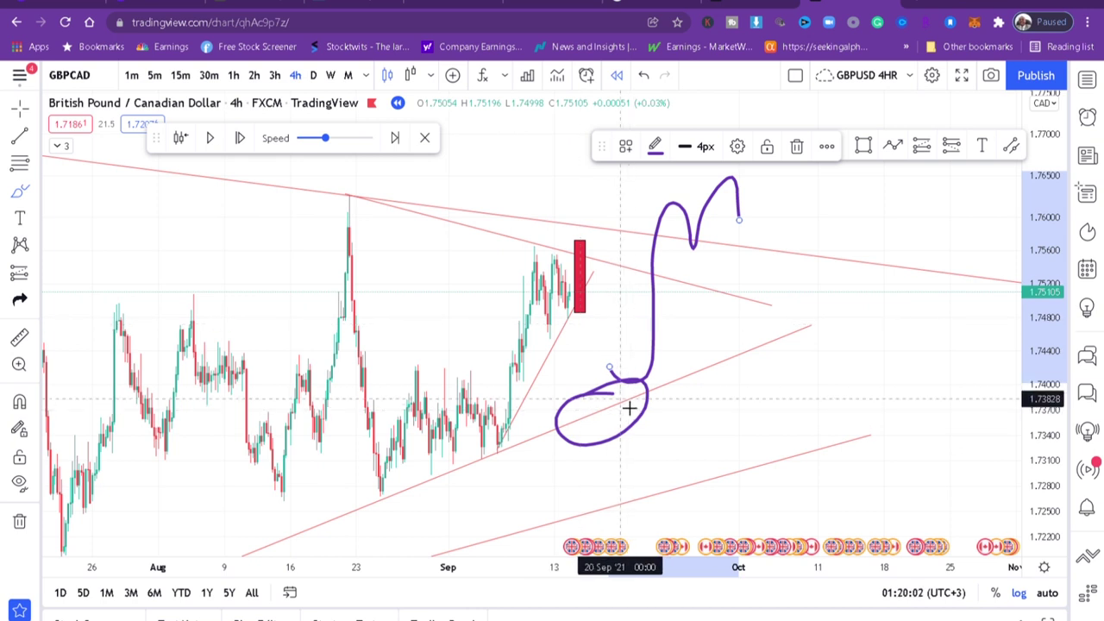
pyautogui.moveTo(665, 352)
pyautogui.mouseDown()
pyautogui.moveTo(669, 407)
pyautogui.moveTo(687, 395)
pyautogui.mouseUp()
pyautogui.moveTo(673, 357)
pyautogui.mouseDown()
pyautogui.moveTo(646, 362)
pyautogui.moveTo(678, 393)
pyautogui.moveTo(686, 382)
pyautogui.mouseUp()
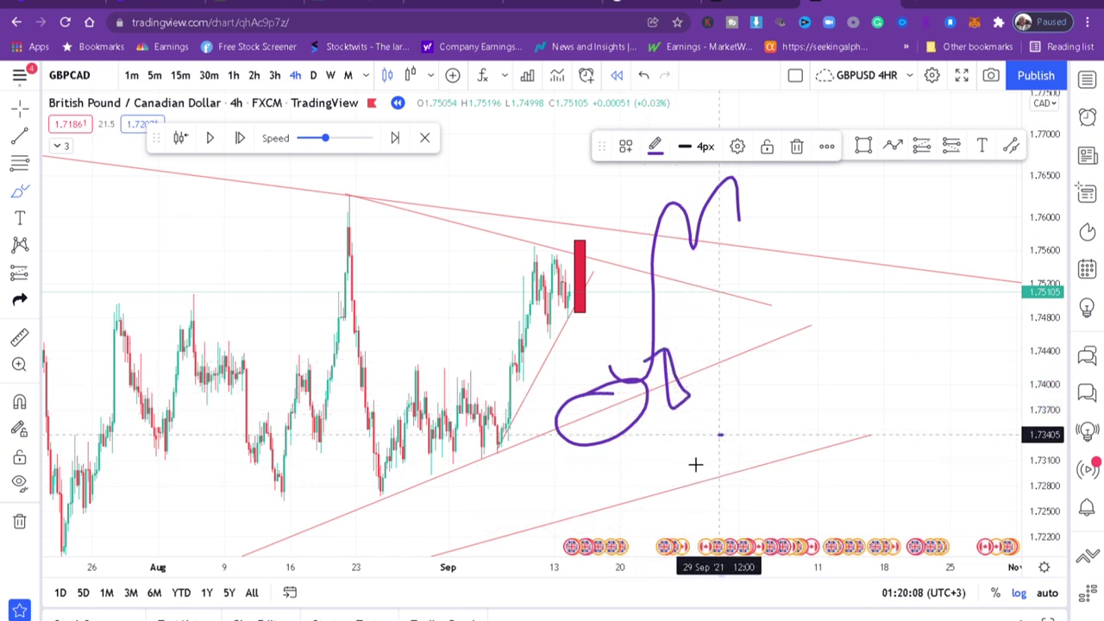
pyautogui.moveTo(721, 436); pyautogui.dragTo(691, 473)
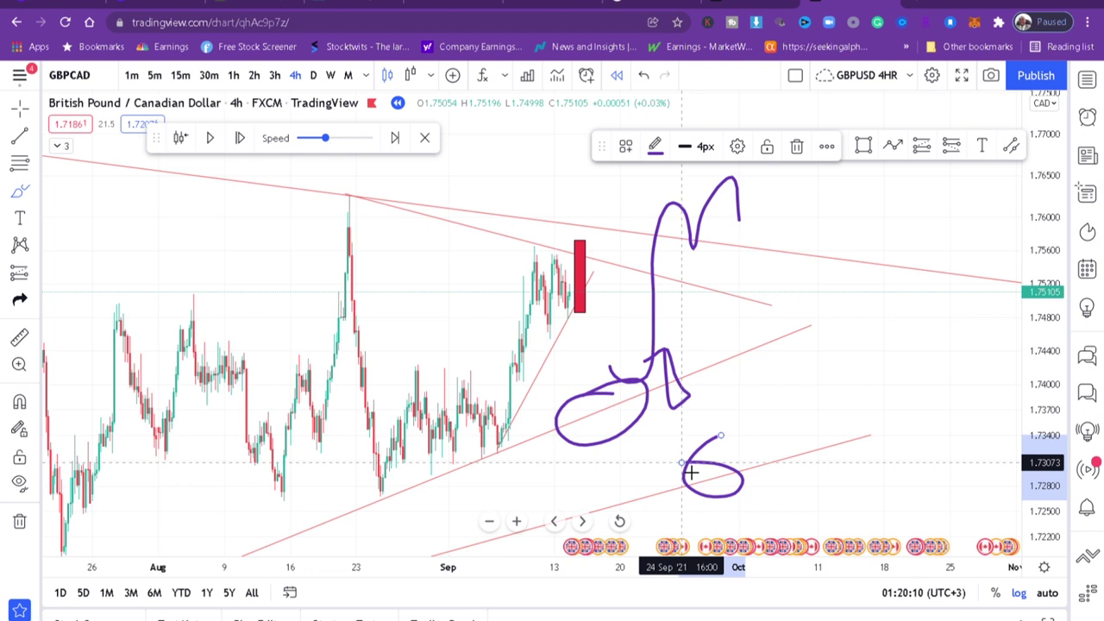
# - Undo five times, removing all purple strokes and reverting the bar to green
pyautogui.click(645, 81)
pyautogui.click(644, 81)
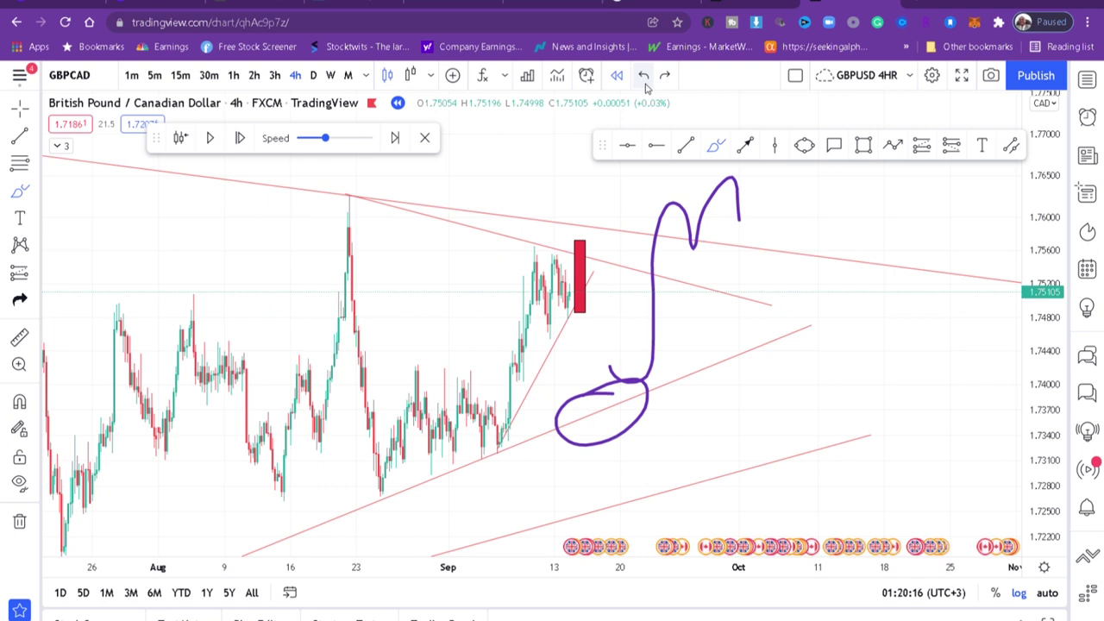
pyautogui.click(644, 81)
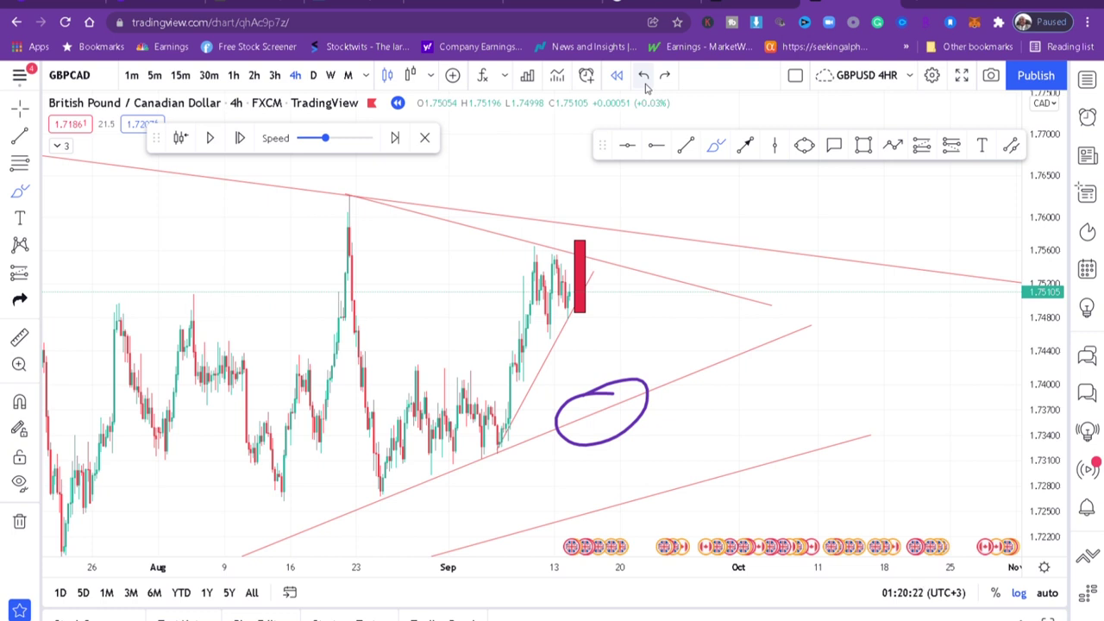
pyautogui.click(644, 81)
pyautogui.click(645, 82)
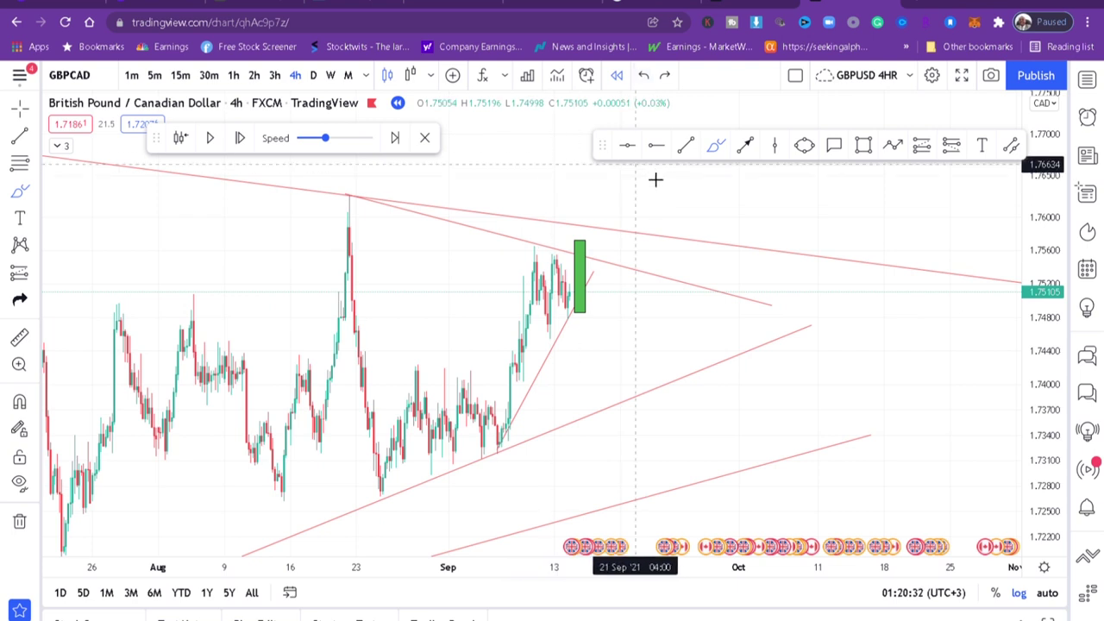
# - Place a horizontal ray near 1.7605 and then delete it
pyautogui.click(655, 147)
pyautogui.click(688, 213)
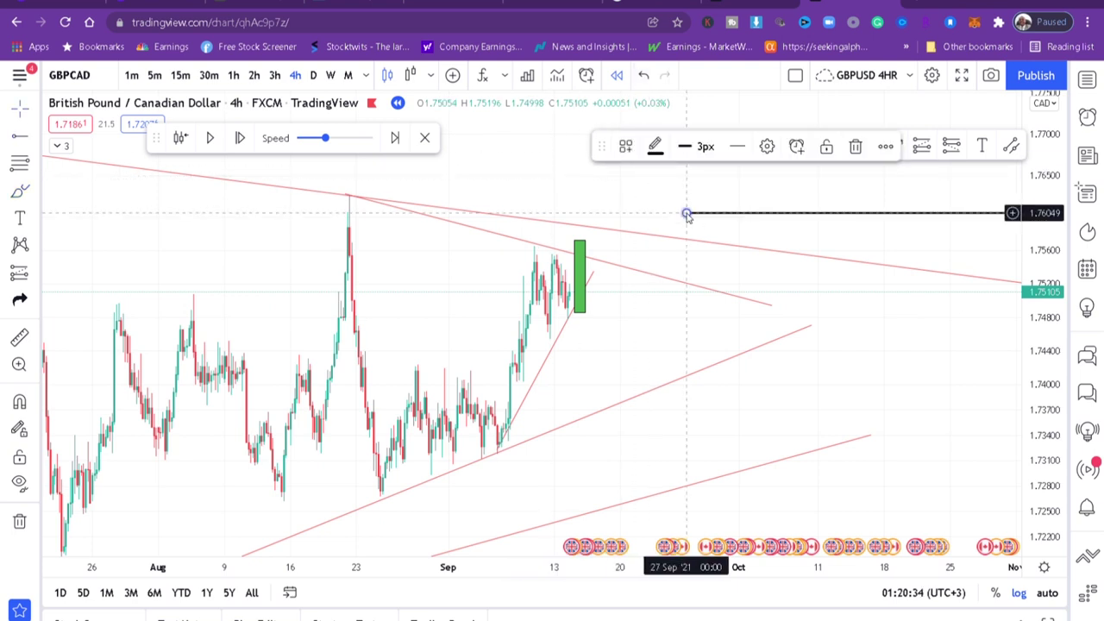
pyautogui.click(855, 146)
# - Delete the green bar, then zoom in on late August onward
pyautogui.click(583, 252)
pyautogui.press('Delete')
pyautogui.click(656, 277)
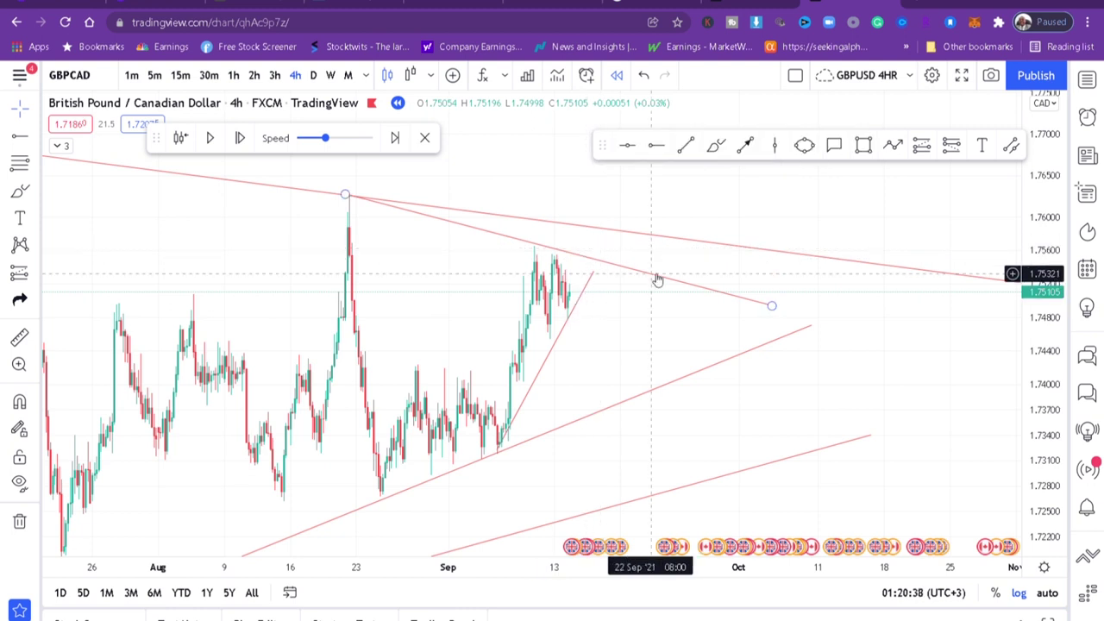
pyautogui.scroll(5, 655, 278)
pyautogui.scroll(5, 658, 279)
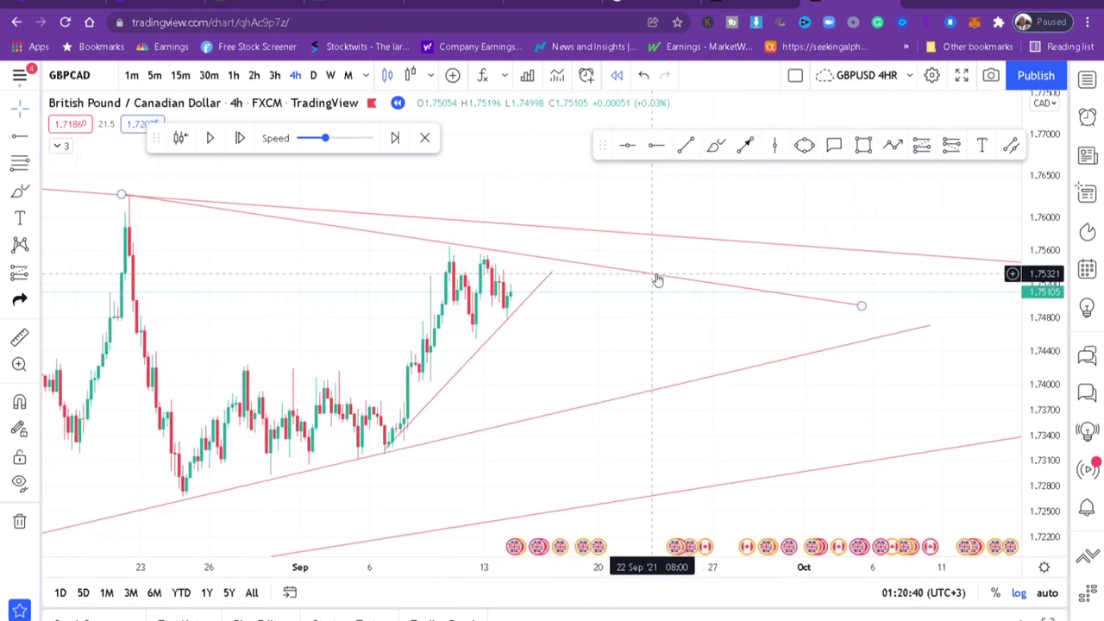
pyautogui.scroll(1, 657, 280)
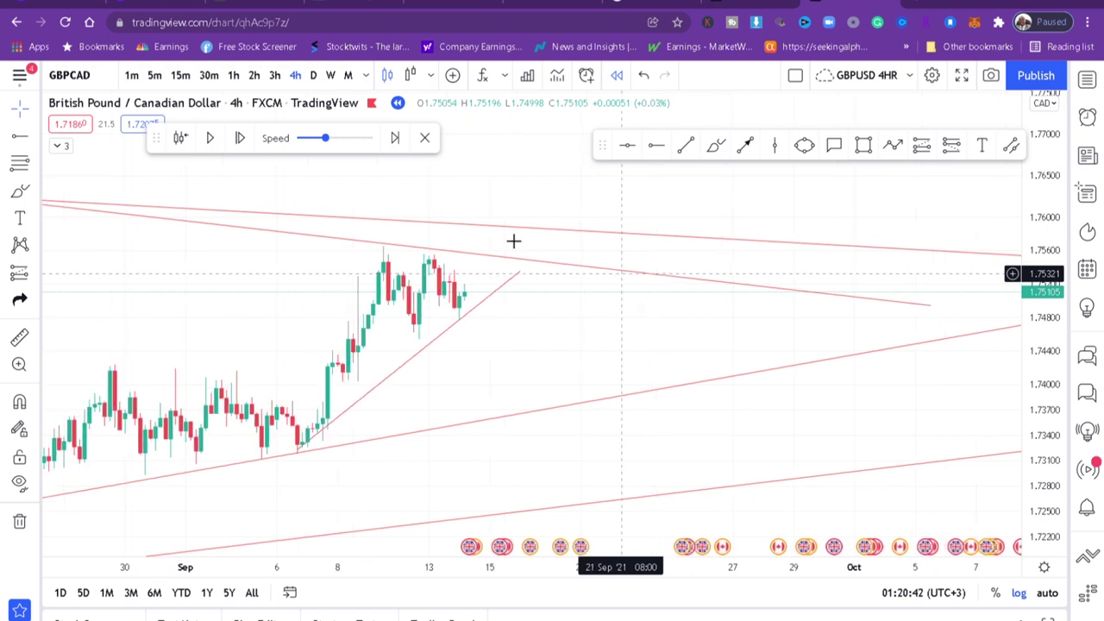
pyautogui.moveTo(621, 267); pyautogui.dragTo(734, 277)
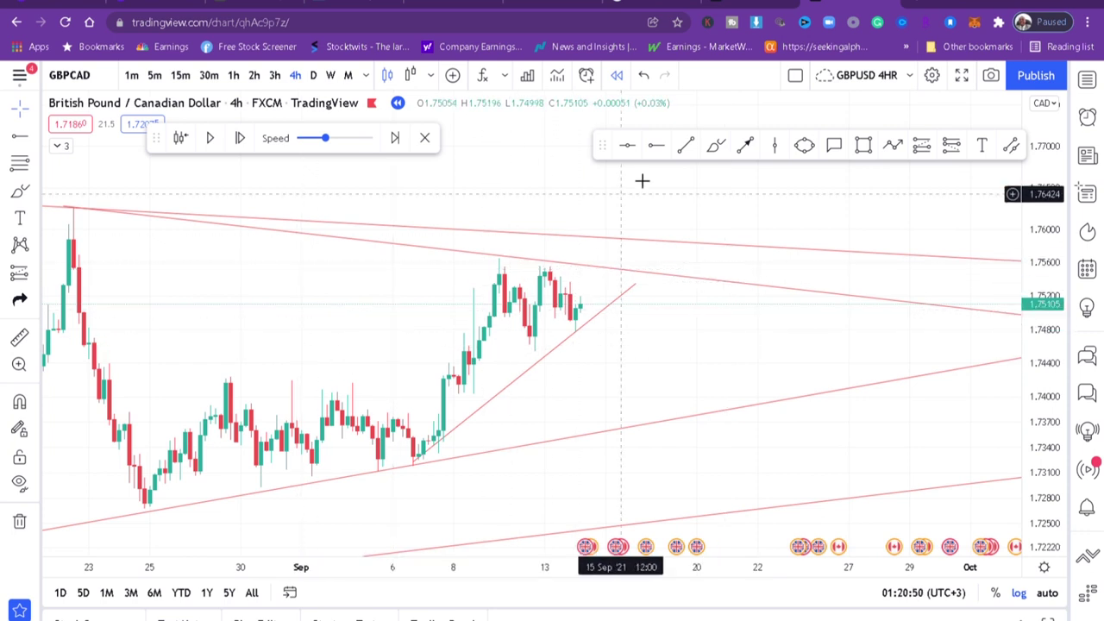
# - Draw a purple arc over the September highs and a purple neckline under the recent candles
pyautogui.click(725, 147)
pyautogui.moveTo(496, 259); pyautogui.dragTo(552, 261)
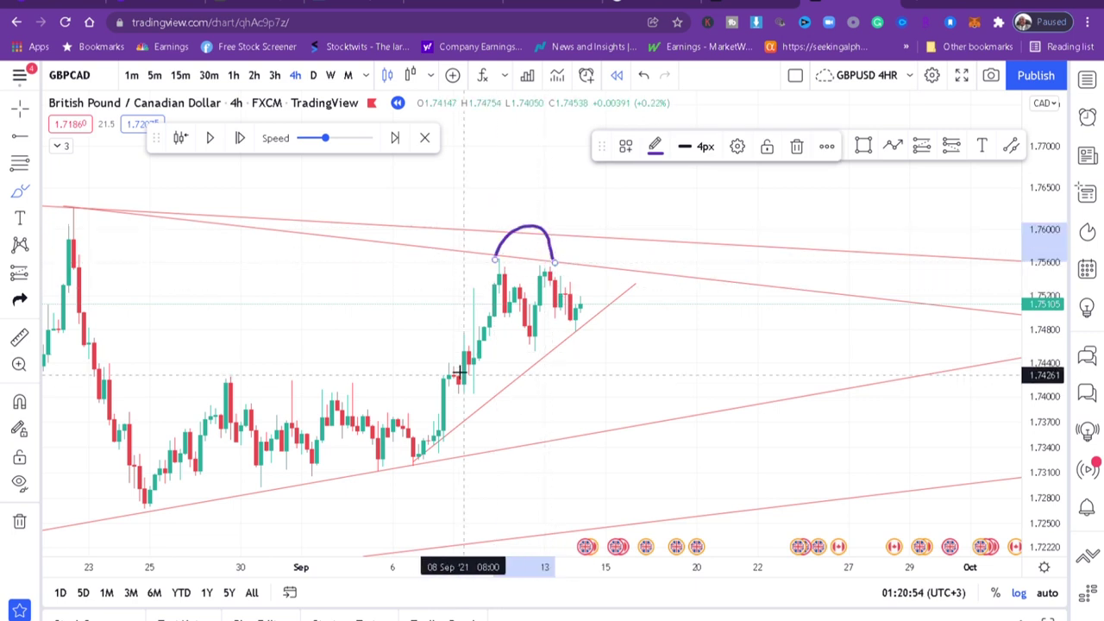
pyautogui.moveTo(418, 354); pyautogui.dragTo(652, 329)
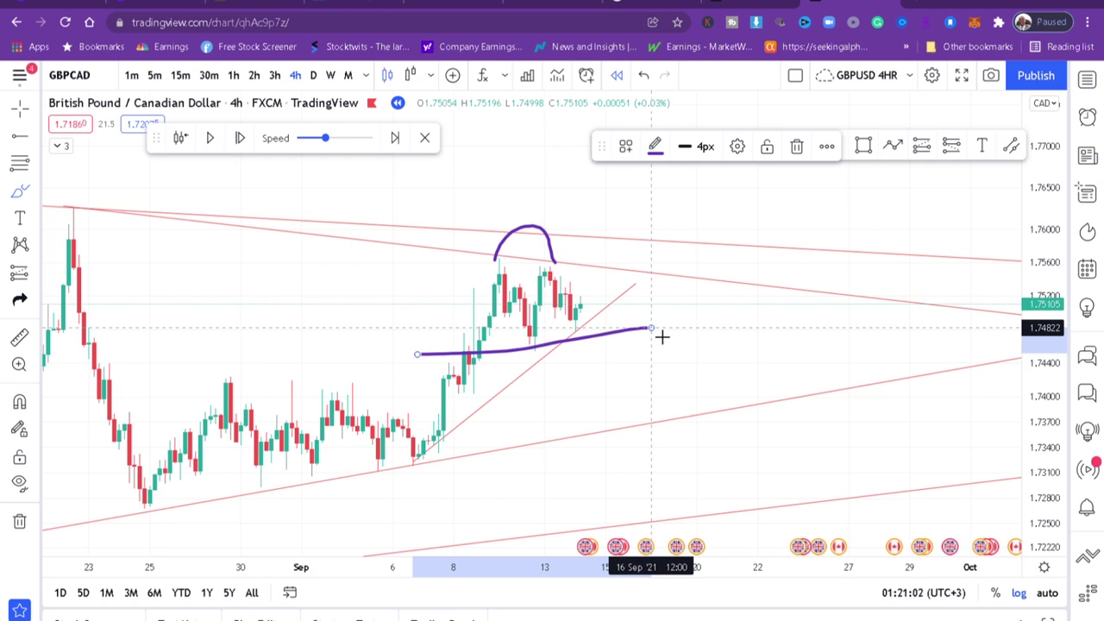
pyautogui.click(865, 145)
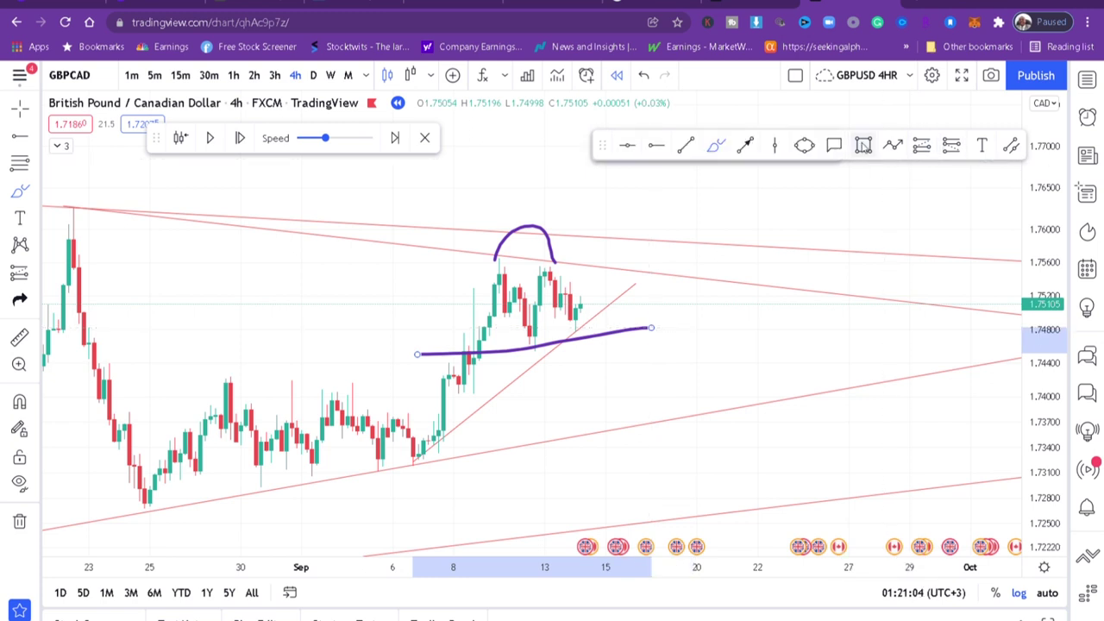
pyautogui.click(619, 292)
pyautogui.click(606, 250)
pyautogui.moveTo(628, 258); pyautogui.dragTo(615, 252)
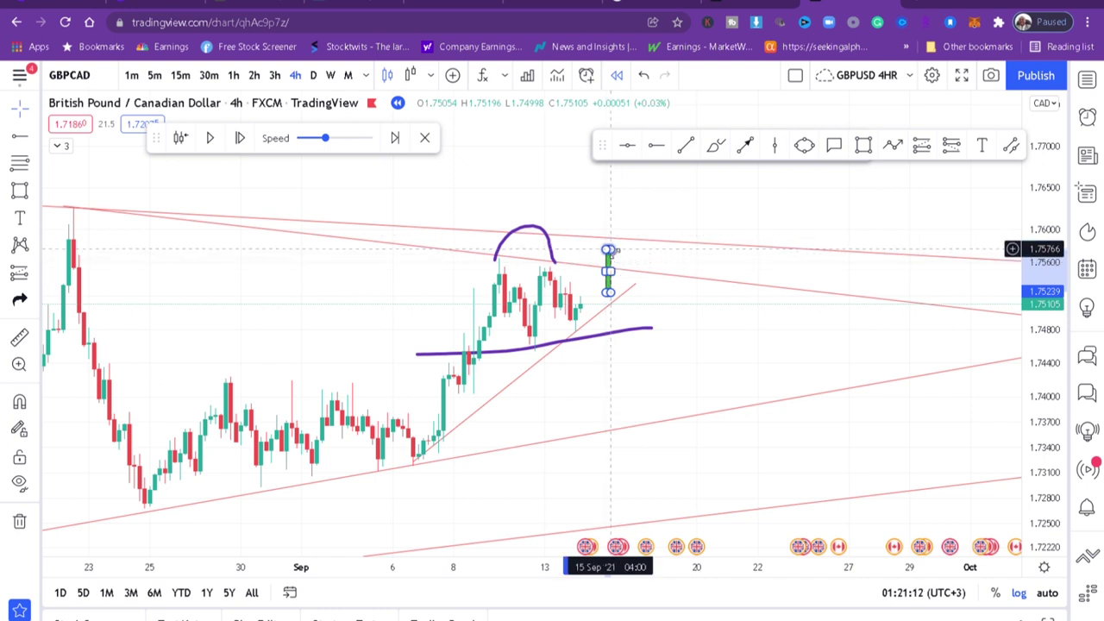
pyautogui.click(863, 145)
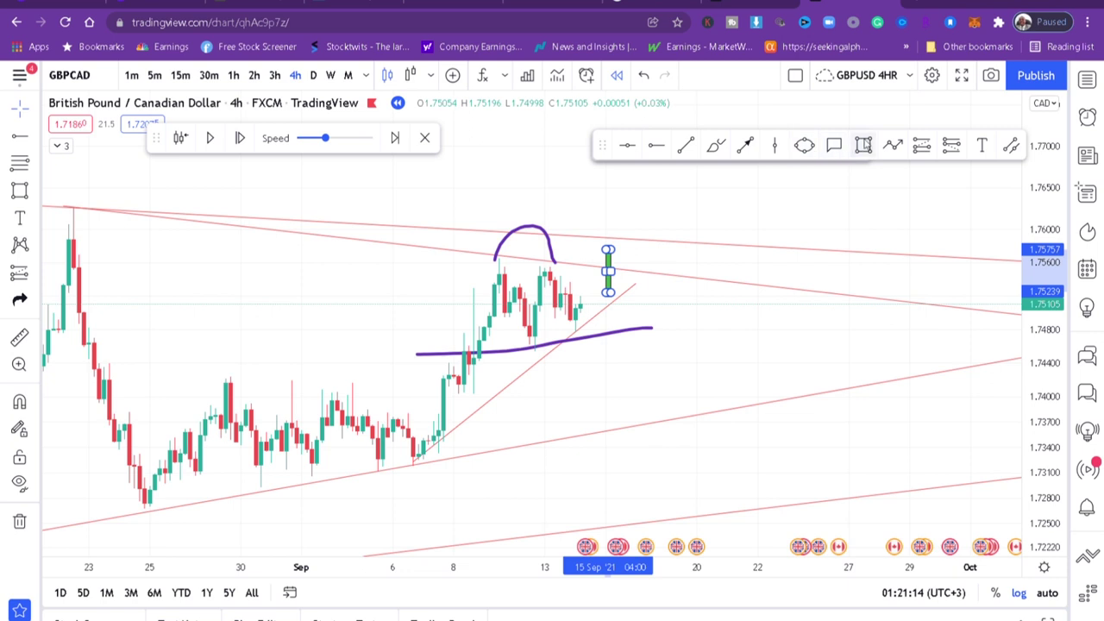
pyautogui.click(636, 272)
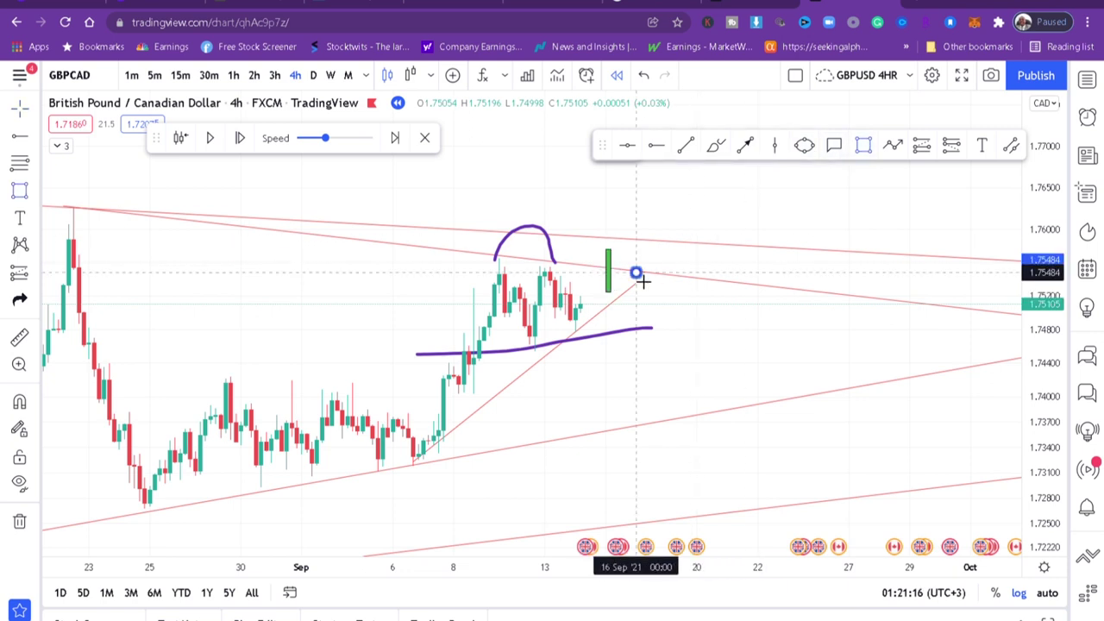
pyautogui.click(647, 213)
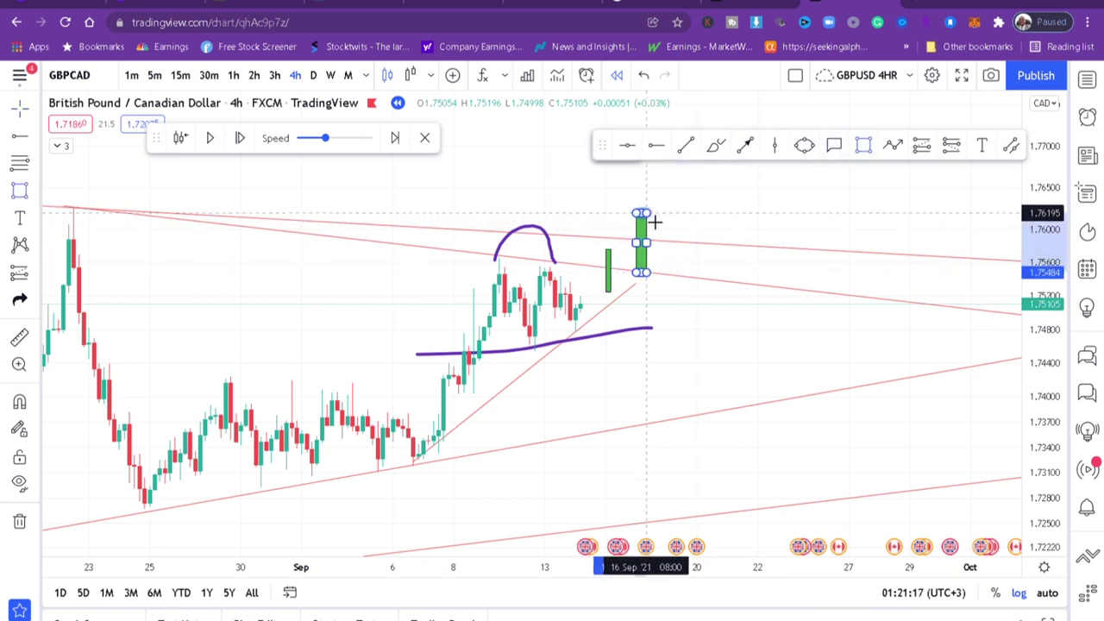
pyautogui.click(703, 226)
pyautogui.moveTo(703, 226); pyautogui.dragTo(744, 274)
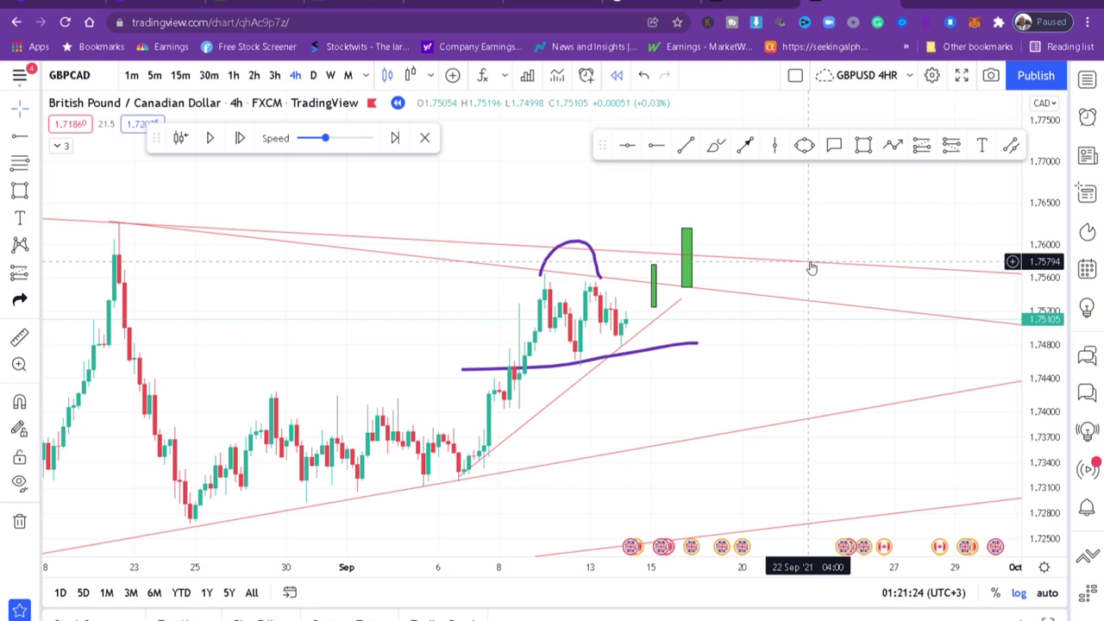
pyautogui.click(690, 242)
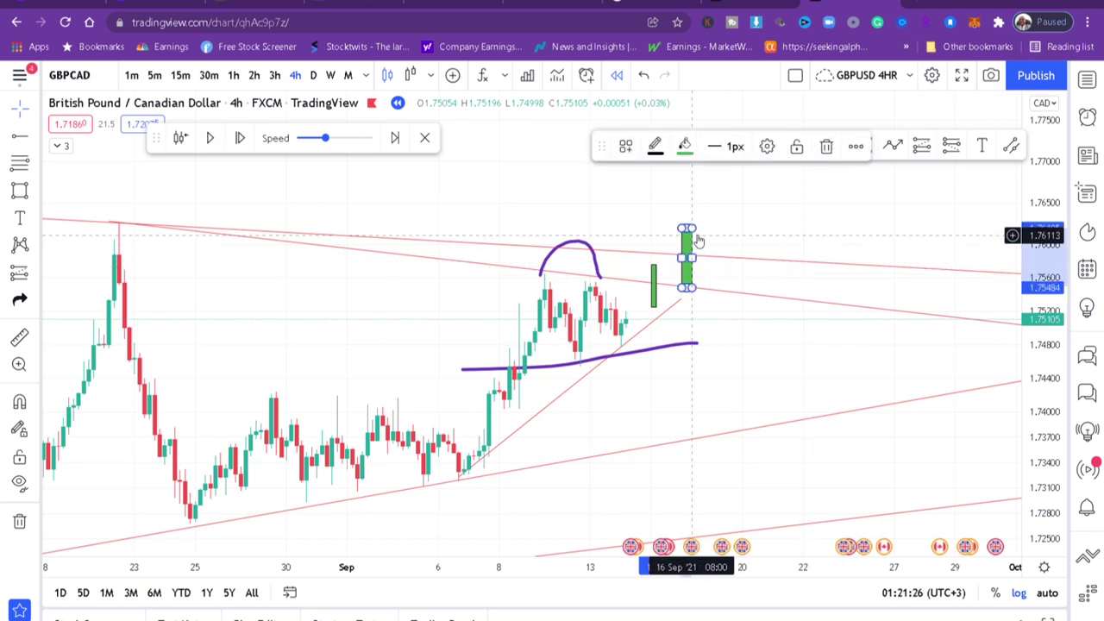
pyautogui.press('Delete')
pyautogui.click(654, 285)
pyautogui.press('Delete')
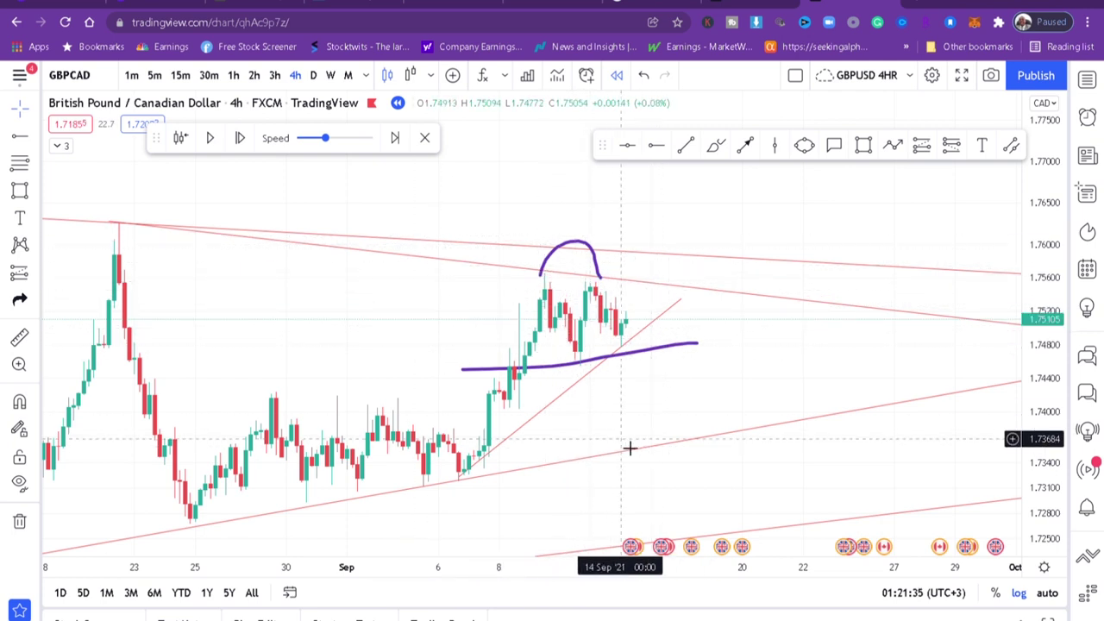
# - Brush a purple ring around the early-September low and a drop stroke to the rising line
pyautogui.moveTo(493, 481); pyautogui.dragTo(463, 423)
pyautogui.click(715, 145)
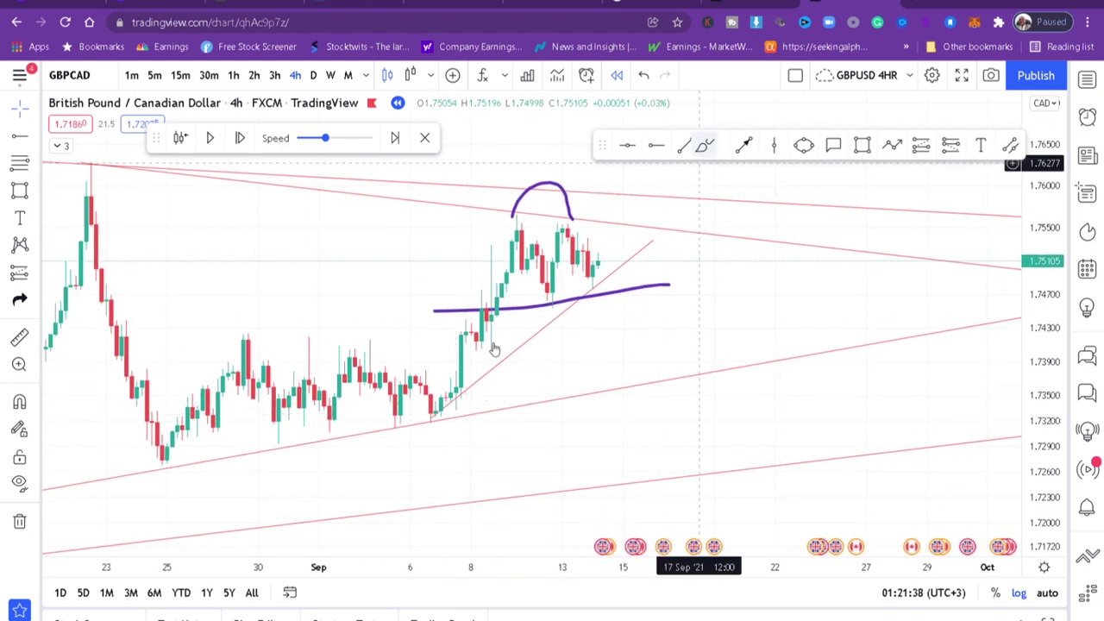
pyautogui.click(627, 148)
pyautogui.moveTo(446, 394); pyautogui.dragTo(457, 390)
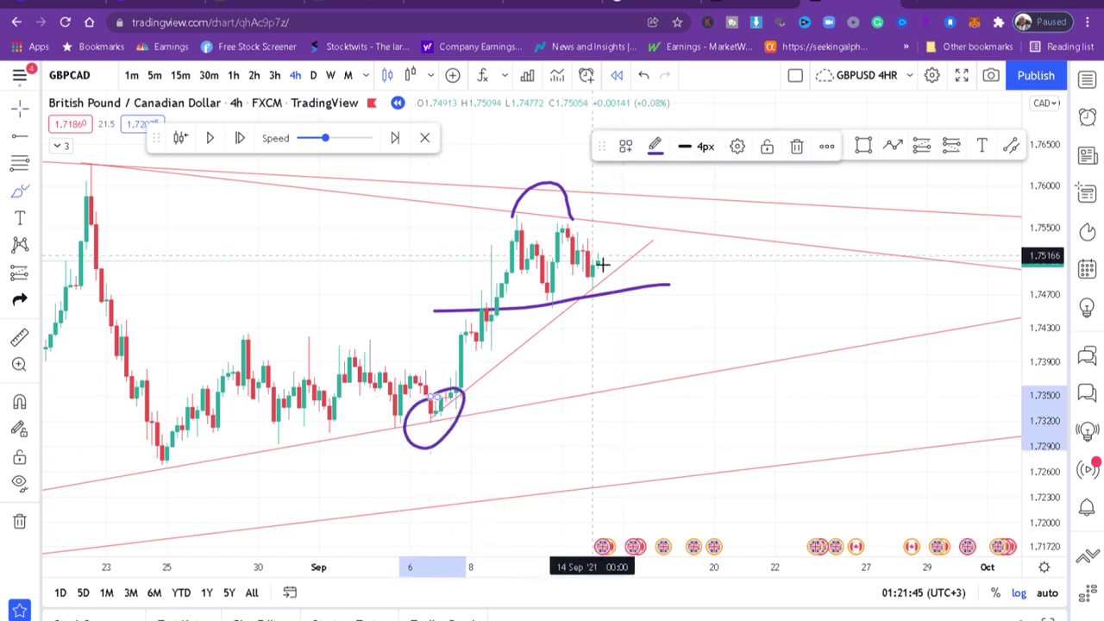
pyautogui.moveTo(594, 259)
pyautogui.mouseDown()
pyautogui.moveTo(631, 399)
pyautogui.moveTo(665, 397)
pyautogui.moveTo(638, 412)
pyautogui.moveTo(615, 399)
pyautogui.mouseUp()
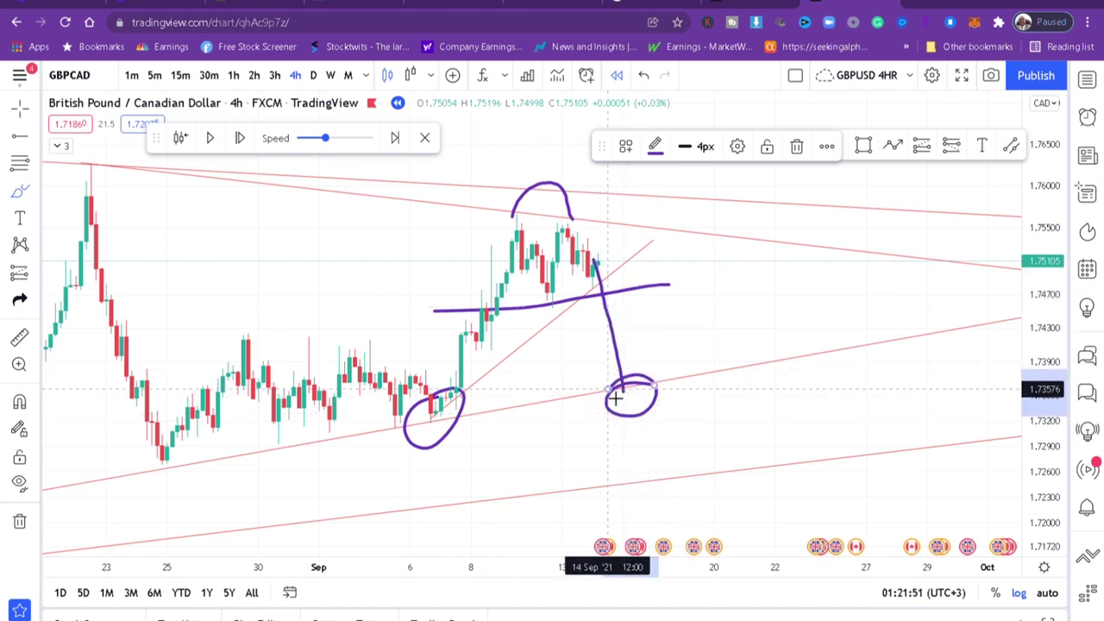